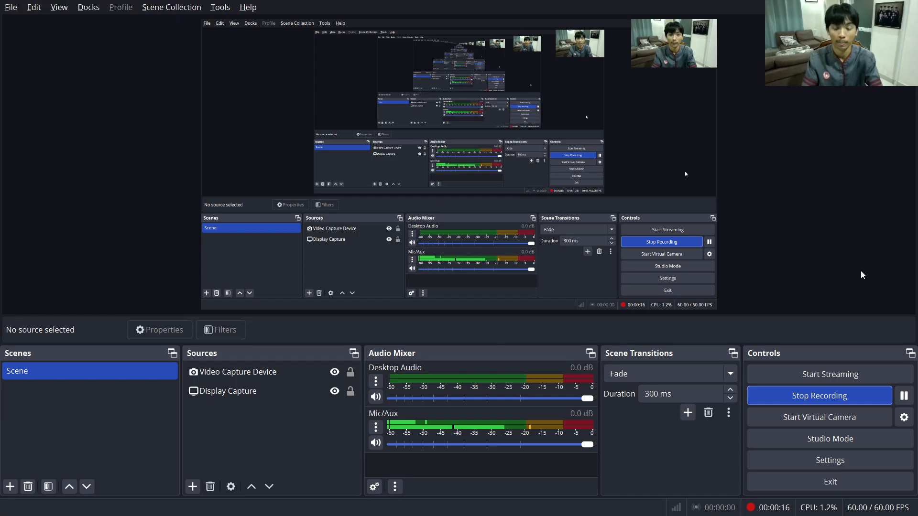
Switch to Adobe XD and draw a rounded rectangle about 547 by 319 with a corner radius of about 101 on the artboard.
key("alt+Tab")
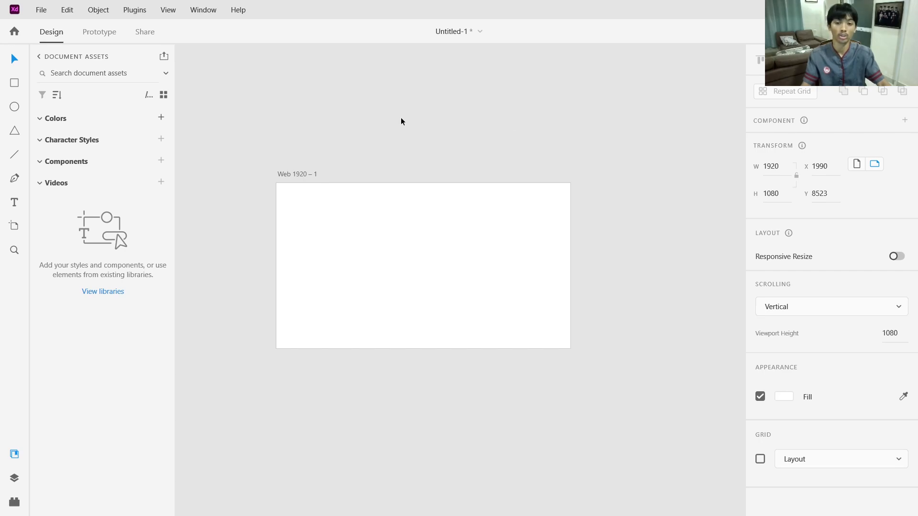
left_click_drag(320, 134, 361, 140)
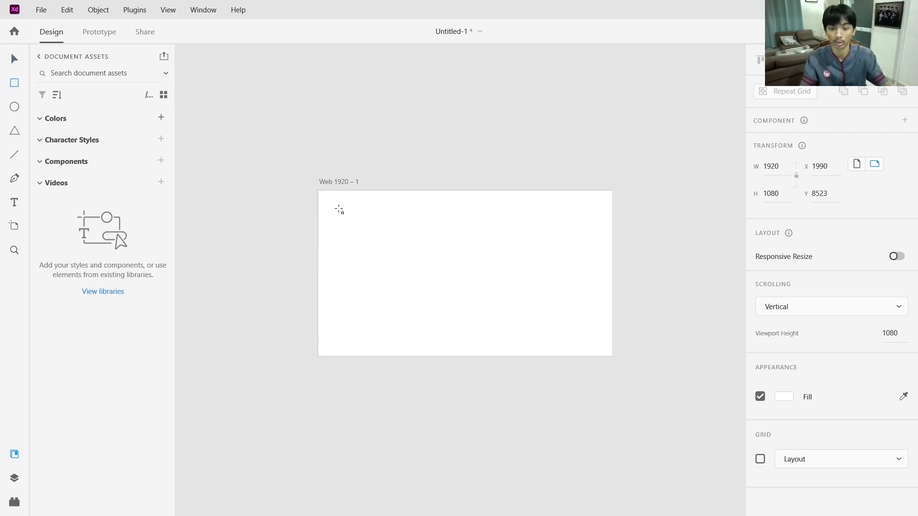
mouse_move(339, 209)
left_mouse_down()
mouse_move(396, 259)
mouse_move(423, 266)
left_mouse_up()
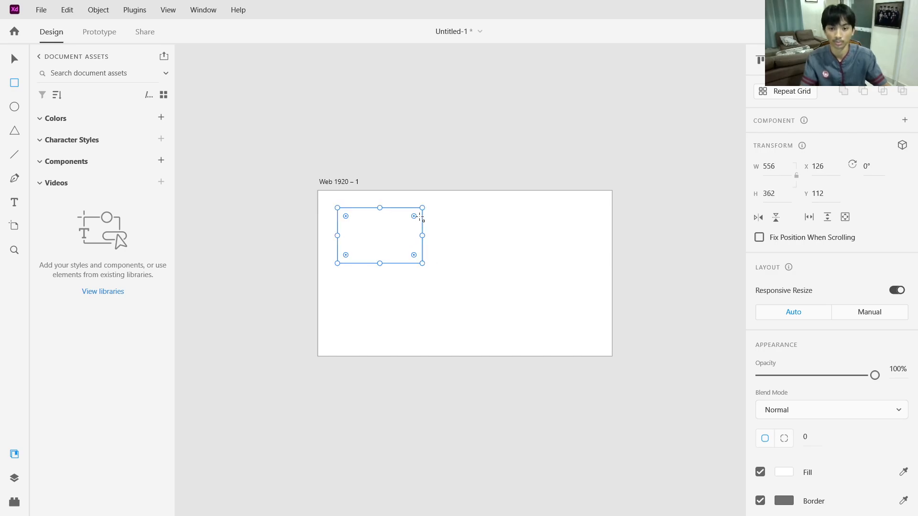
mouse_move(413, 217)
left_mouse_down()
mouse_move(409, 225)
mouse_move(421, 214)
left_mouse_up()
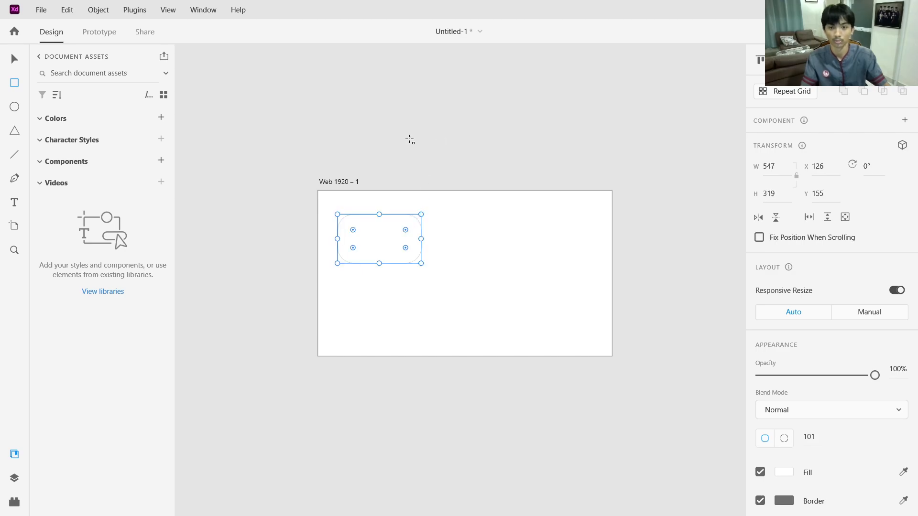
Move the rounded rectangle to about X 73, Y 74 and place a copy widened to about 803 beside it on the right.
key("v")
mouse_move(384, 247)
left_mouse_down()
mouse_move(373, 233)
mouse_move(386, 239)
mouse_move(372, 292)
mouse_move(443, 285)
left_mouse_up()
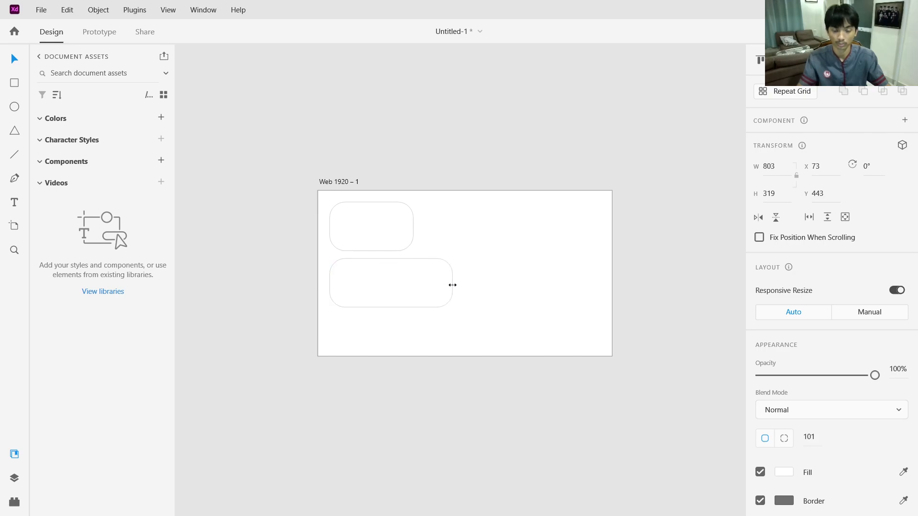
left_click_drag(452, 285, 452, 285)
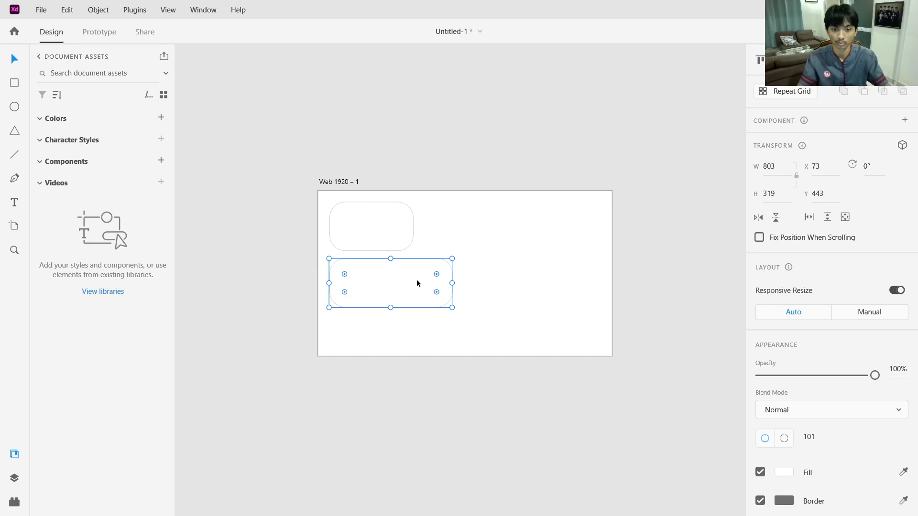
left_click_drag(393, 286, 484, 231)
Stretch the left rectangle to about 740 high and add two copies about 475 wide side by side below the wide rectangle.
left_click(378, 247)
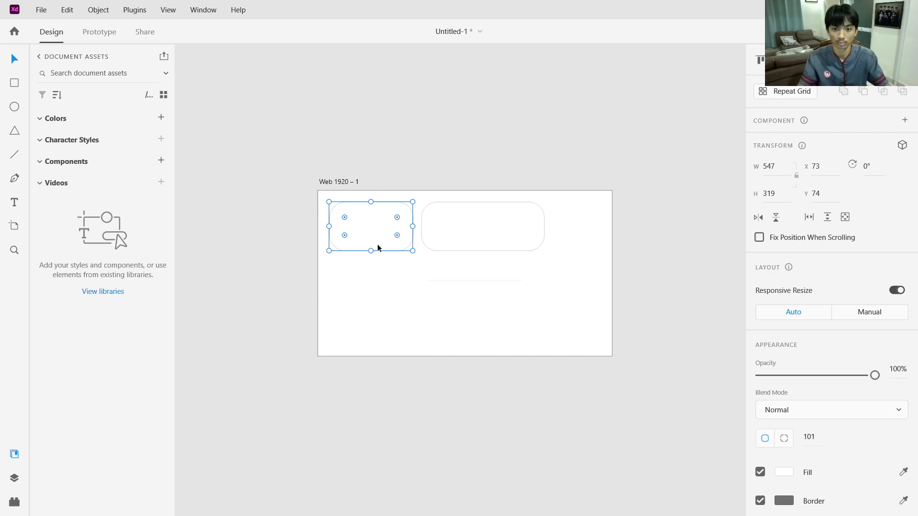
left_click_drag(370, 252, 380, 316)
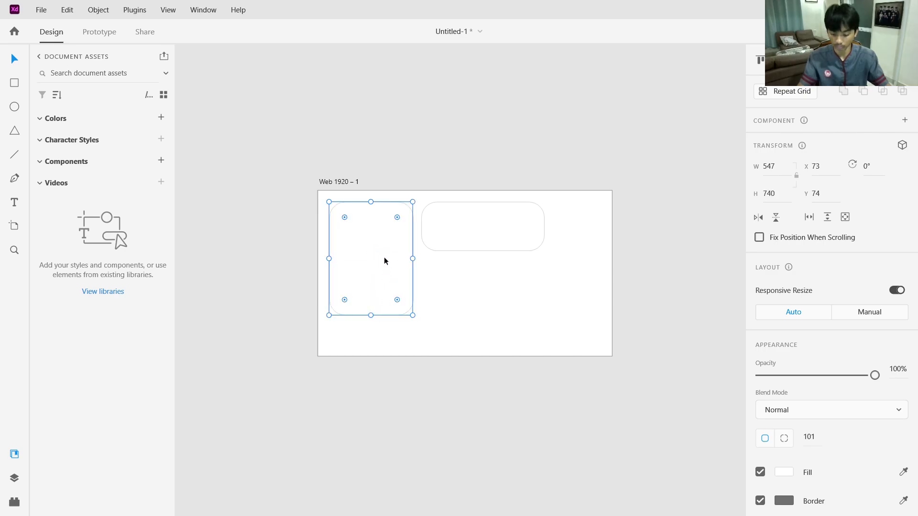
left_click_drag(497, 245, 541, 297)
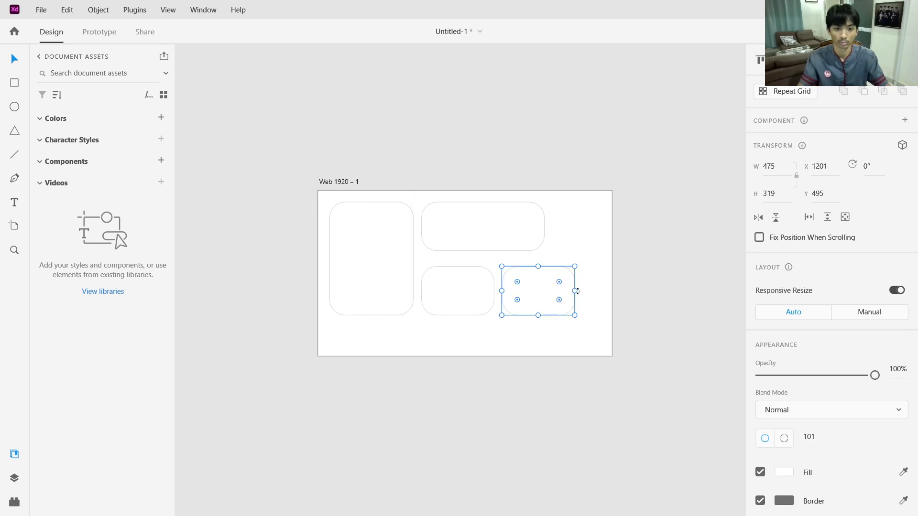
Widen the lower-right rectangle to the artboard's right margin and fill the upper row with a narrowed wide rectangle plus a smaller copy.
left_click_drag(575, 291, 601, 293)
left_click(495, 228)
left_click_drag(544, 225, 602, 230)
left_click(681, 243)
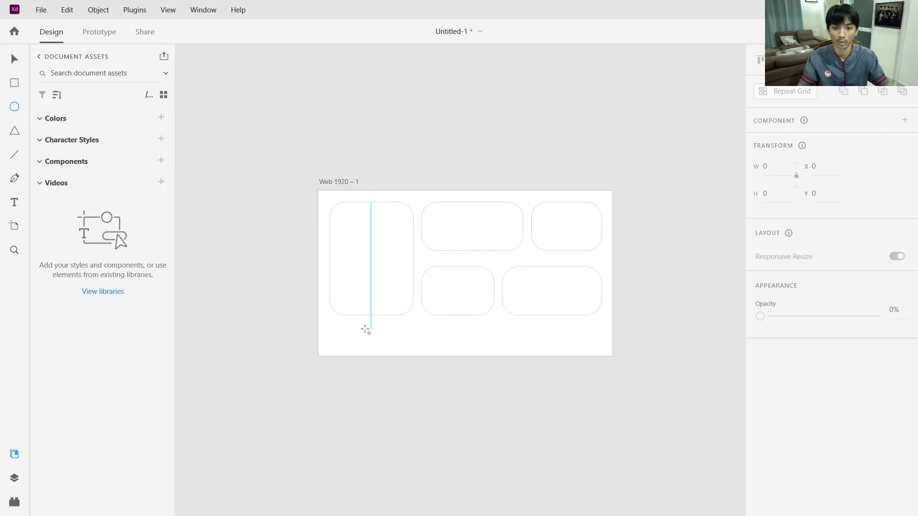
Add a row of five equal, evenly spaced ellipses beneath the rectangles, starting at the left margin.
mouse_move(340, 328)
left_mouse_down()
mouse_move(352, 342)
mouse_move(380, 347)
mouse_move(375, 357)
mouse_move(348, 341)
mouse_move(541, 337)
left_mouse_up()
left_click(538, 401)
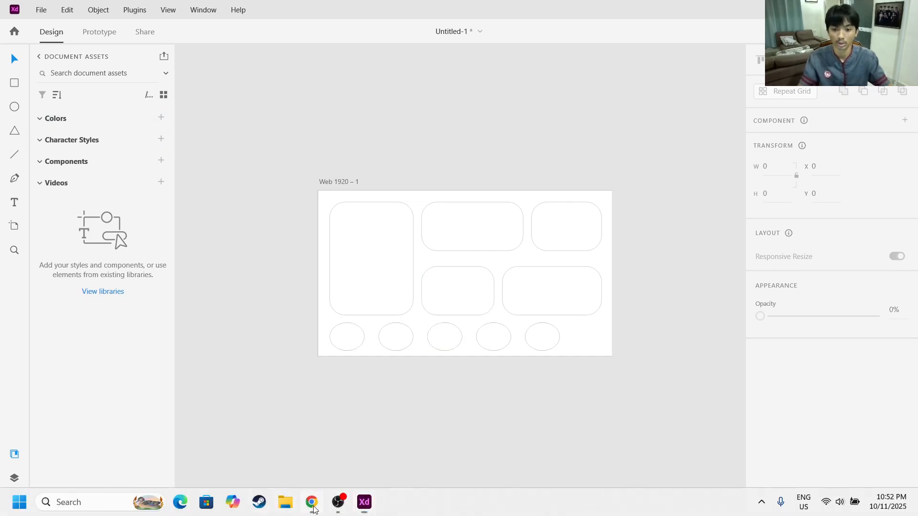
Switch to Chrome and search Google Images for "banna".
left_click(312, 502)
left_click(176, 13)
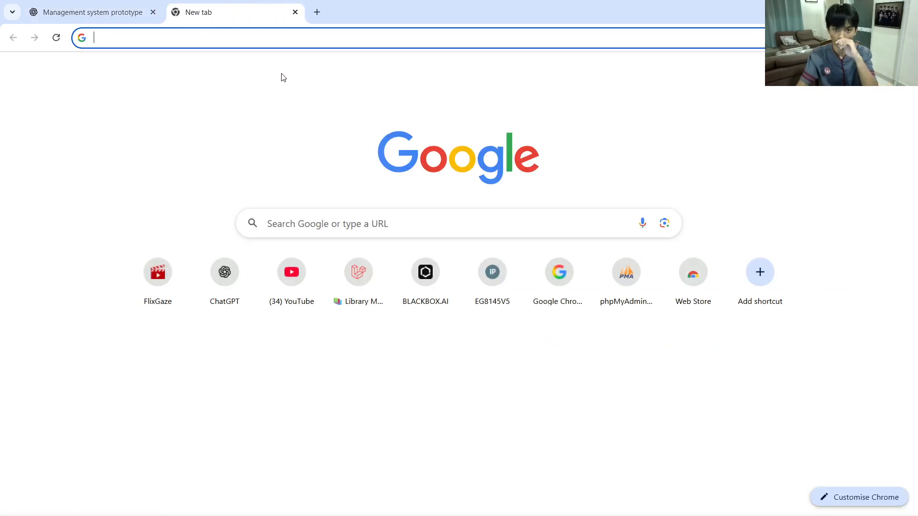
type("banna")
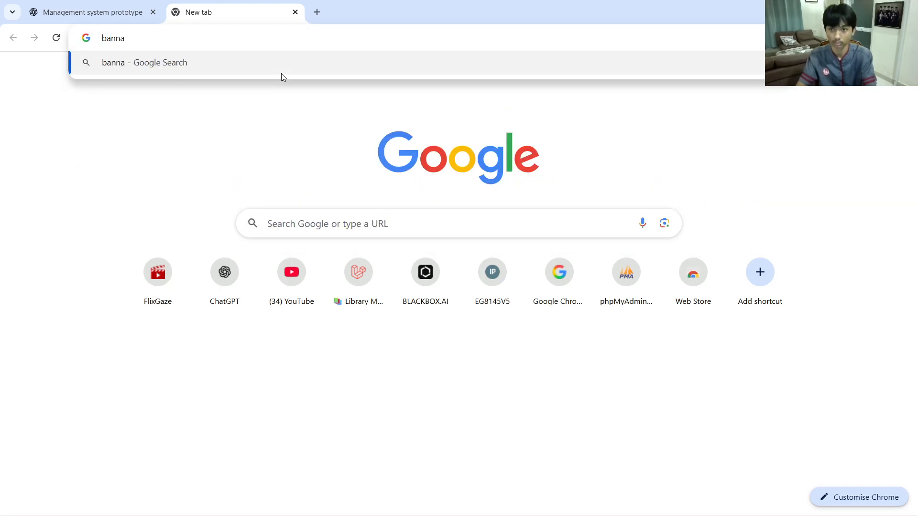
key("Return")
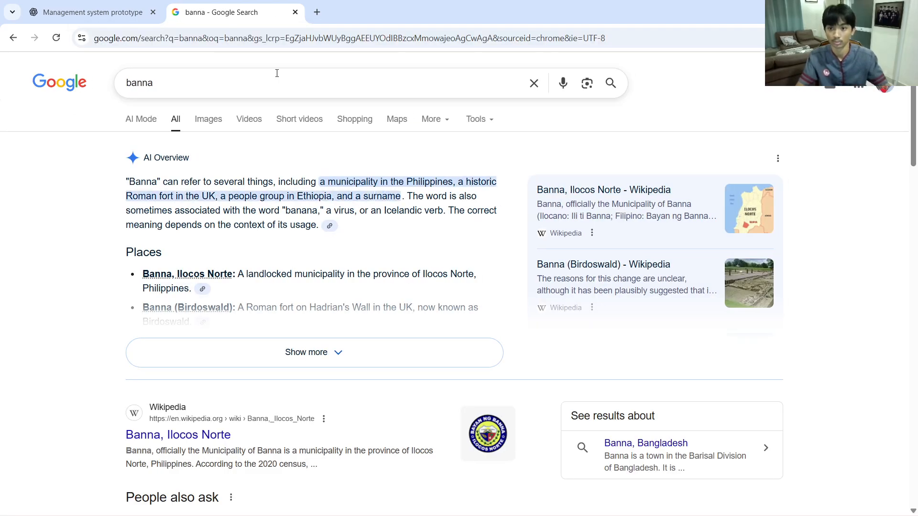
left_click_drag(155, 84, 120, 94)
type("banna")
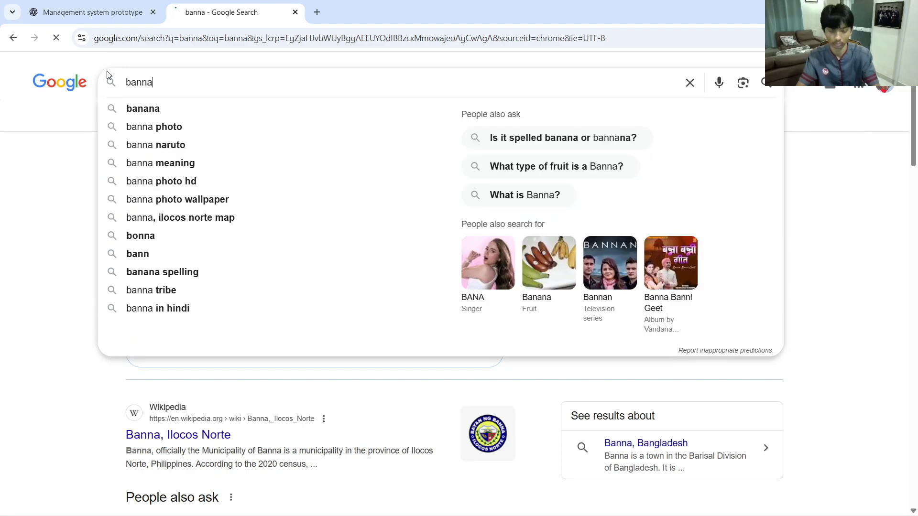
key("Return")
left_click(211, 121)
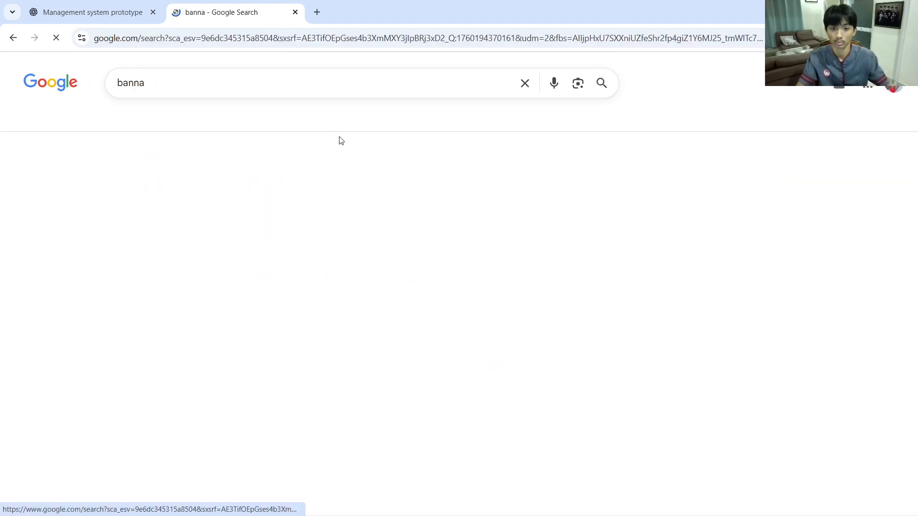
scroll(601, 254, "down", 4)
scroll(600, 253, "down", 9)
scroll(329, 210, "up", 13)
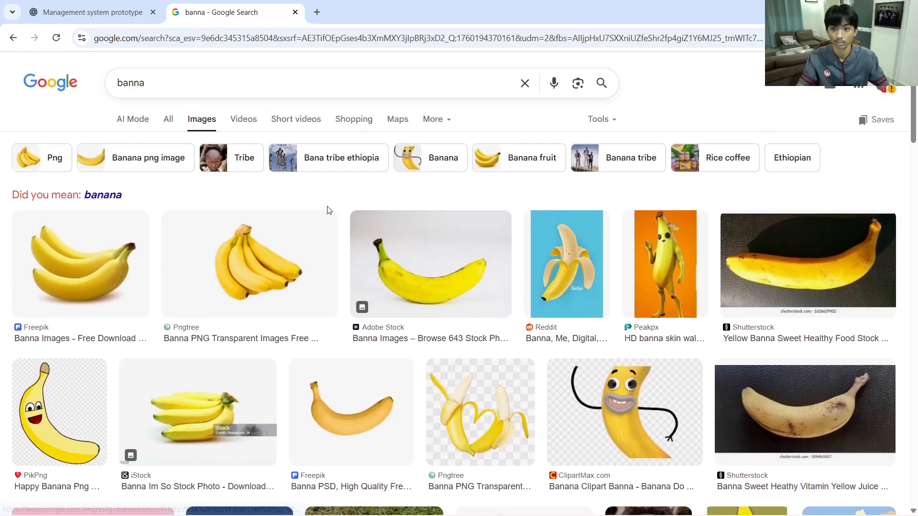
Correct the image search term to "banana" and rerun the search.
left_click(188, 94)
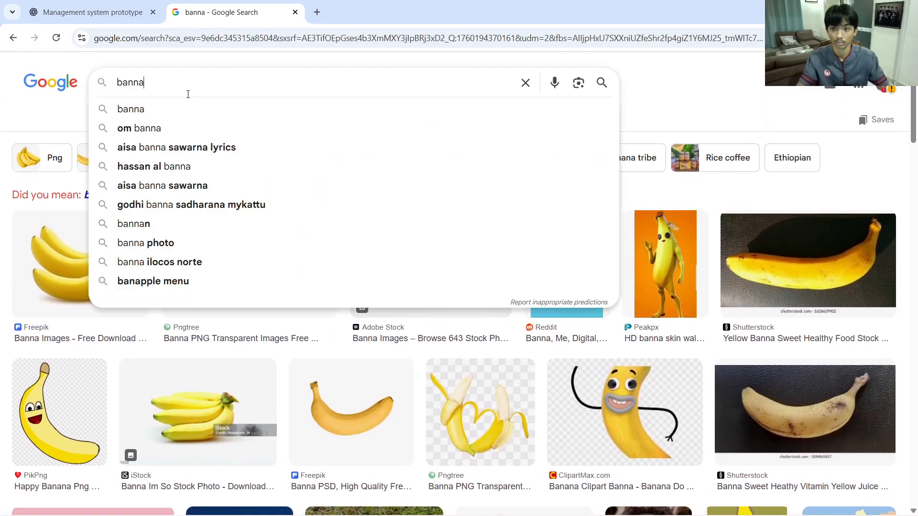
key("BackSpace")
type("ana")
key("Return")
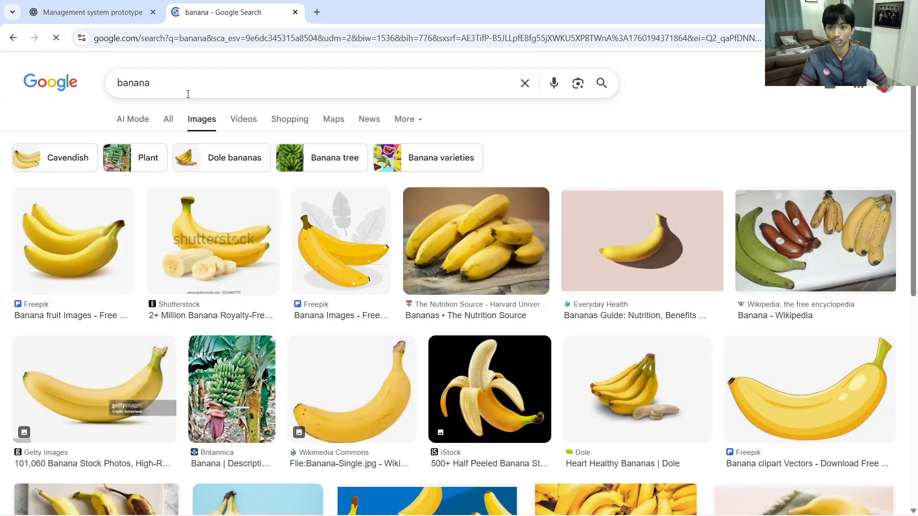
Browse the banana image results, previewing the Vox picture of banana bunches and its related images, and close the preview.
scroll(587, 299, "down", 1)
scroll(586, 299, "down", 5)
scroll(586, 299, "down", 5)
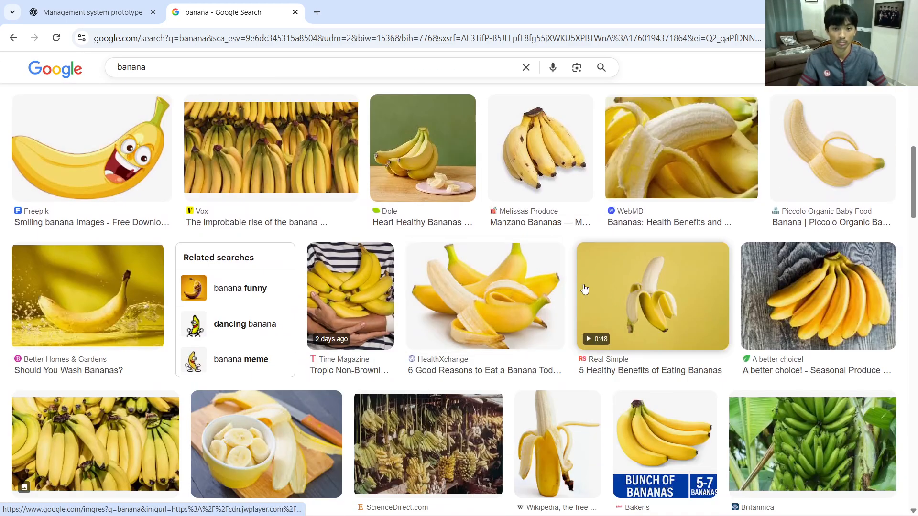
left_click(304, 144)
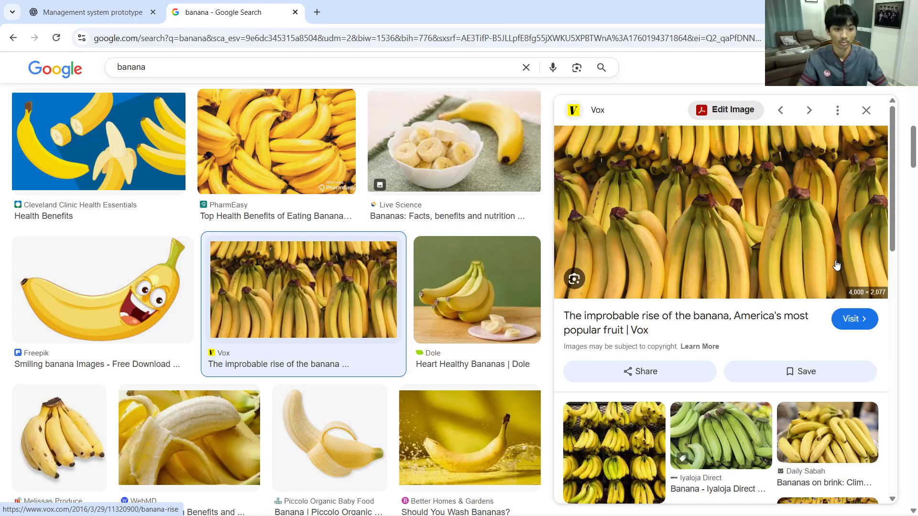
scroll(832, 274, "down", 3)
scroll(832, 274, "down", 3)
scroll(744, 281, "down", 5)
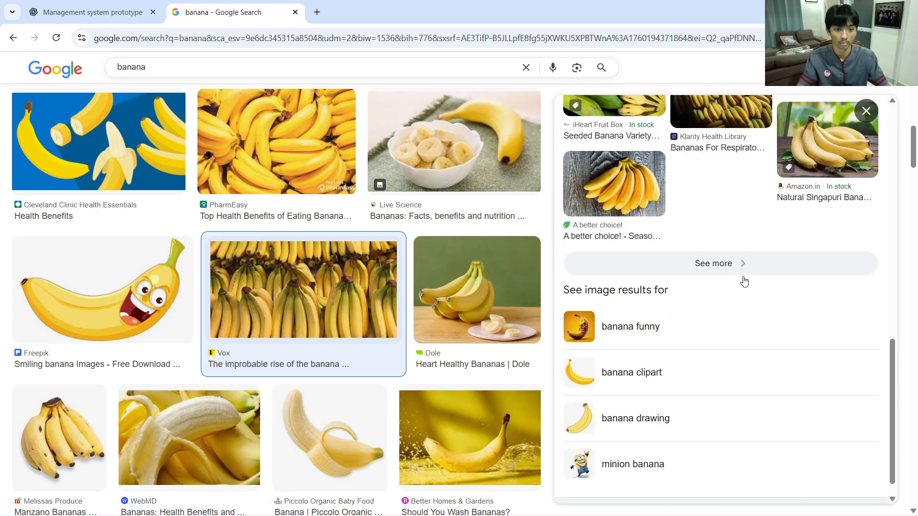
scroll(878, 141, "up", 2)
left_click(866, 111)
scroll(413, 272, "down", 4)
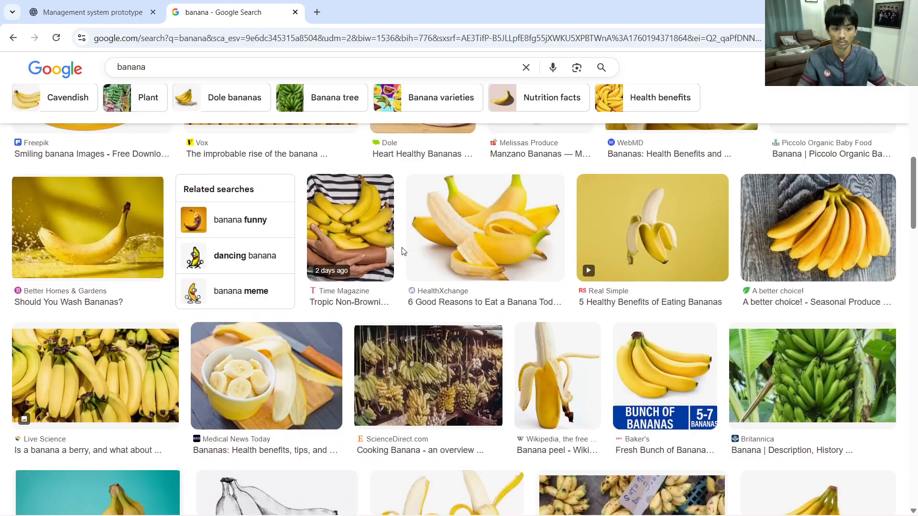
scroll(414, 271, "up", 9)
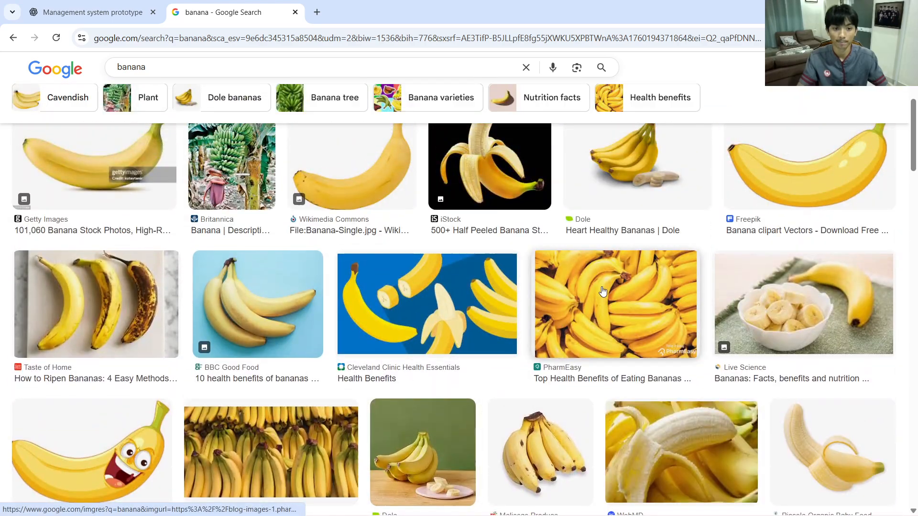
Open the PharmEasy banana picture, choose the Times of India close-up among its related images, and copy that image.
left_click(605, 292)
scroll(791, 330, "down", 5)
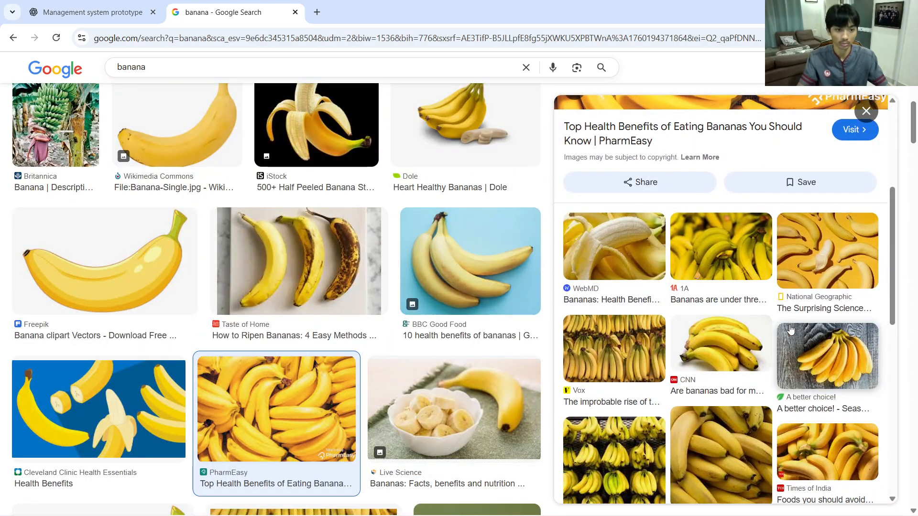
scroll(791, 330, "down", 3)
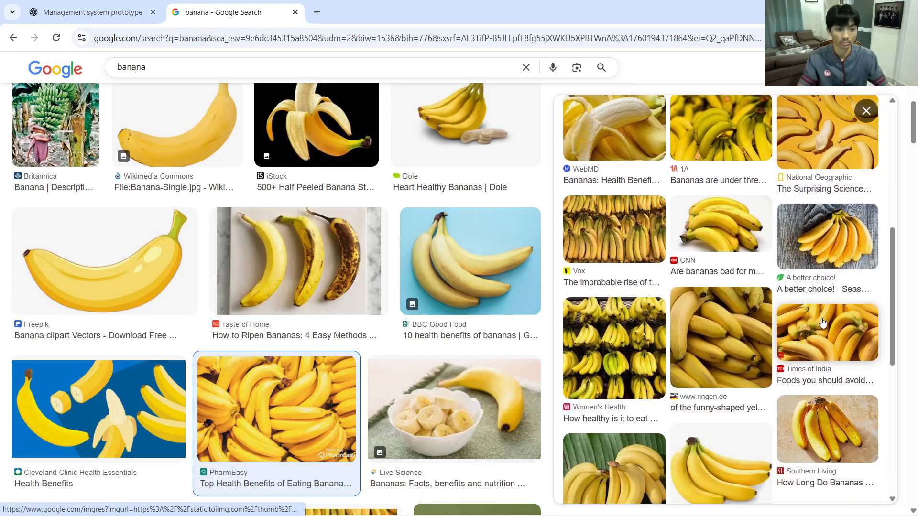
left_click(808, 335)
right_click(744, 229)
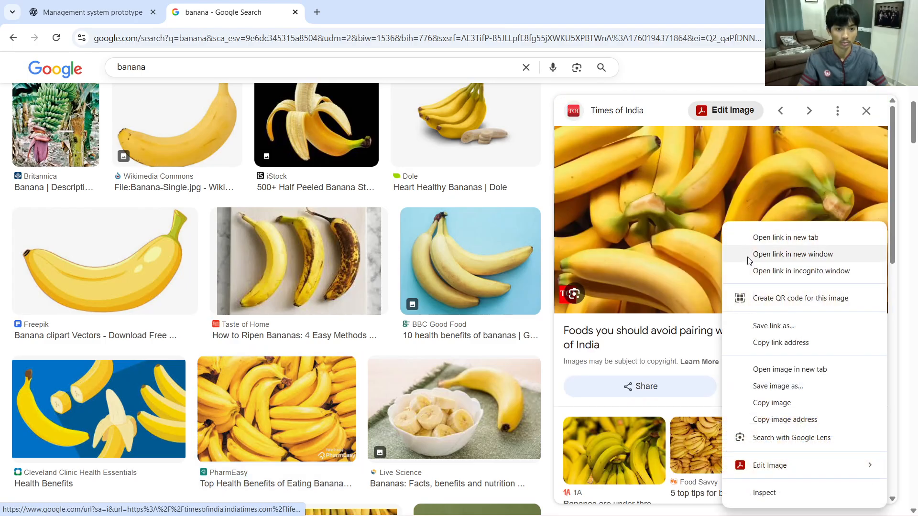
left_click(788, 400)
Switch to Adobe XD and paste the copied banana image's appearance onto the tall left rectangle.
key("alt+Tab")
right_click(348, 287)
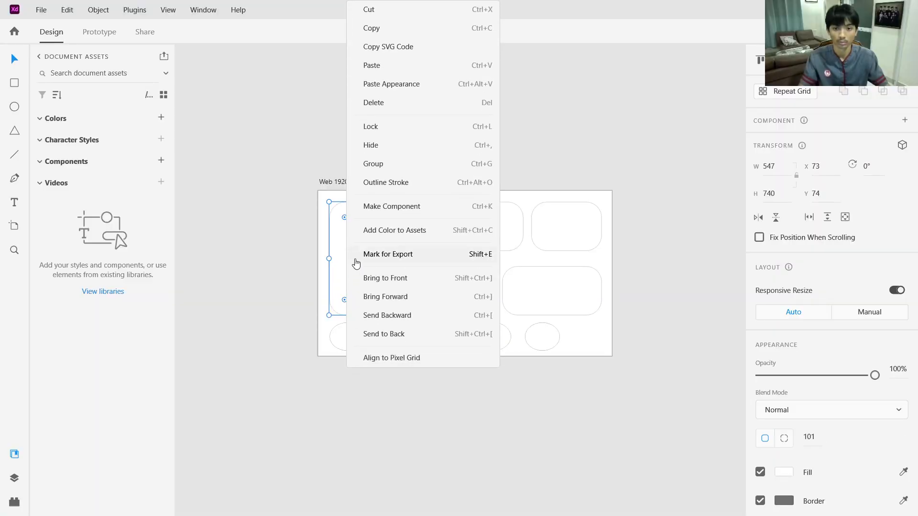
left_click(404, 91)
Switch back to Chrome and search Google Images for "avocado".
key("alt+Tab")
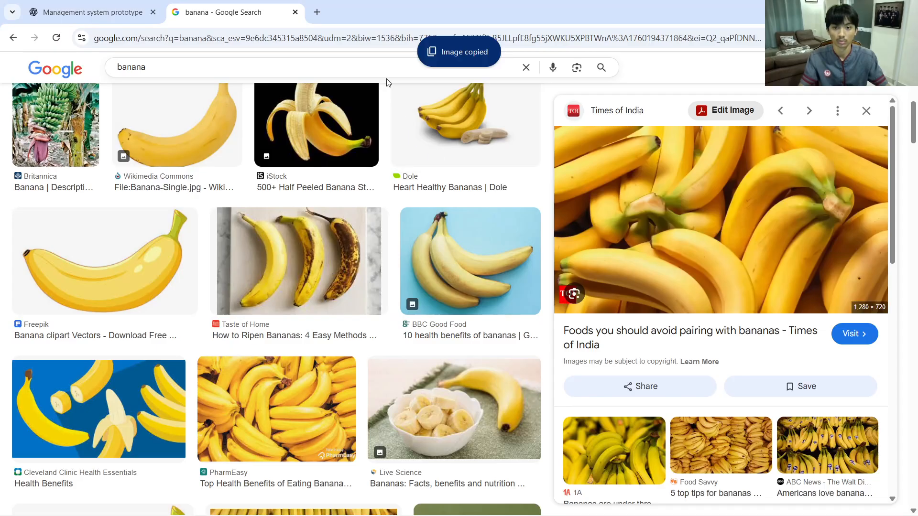
double_click(236, 63)
type("avo")
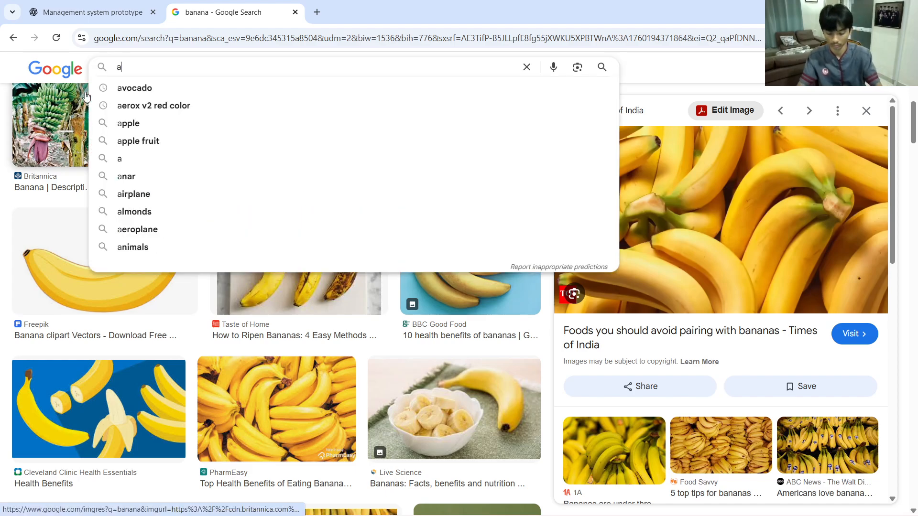
type("cado")
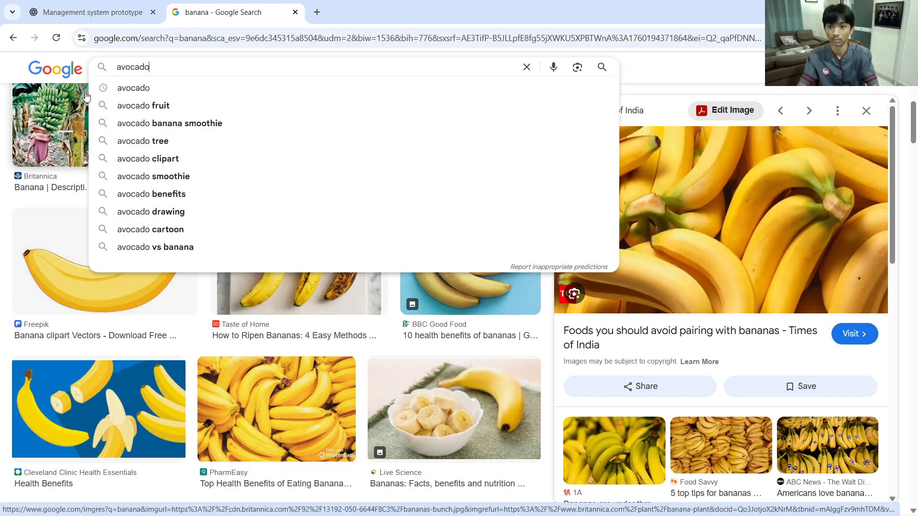
key("Return")
Browse the avocado image results, open the Healthshots picture of whole and halved avocados, and copy that image.
scroll(468, 303, "down", 10)
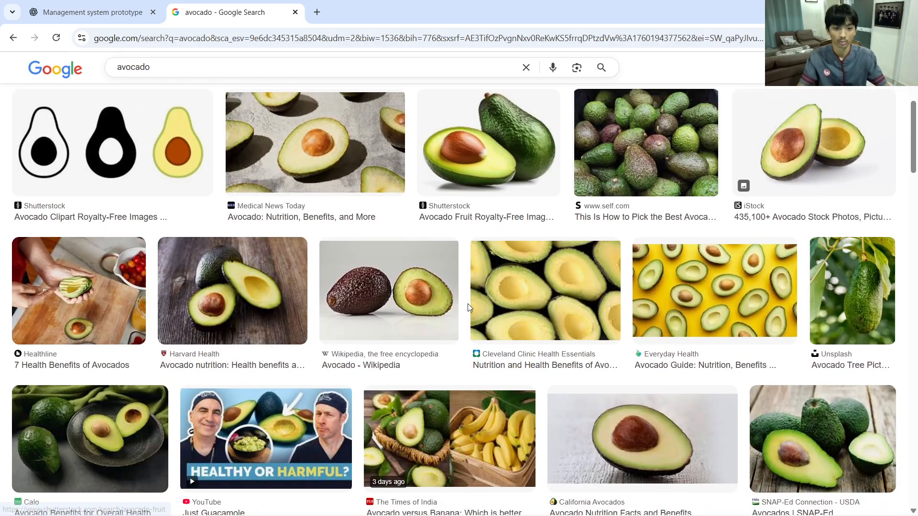
scroll(480, 308, "down", 10)
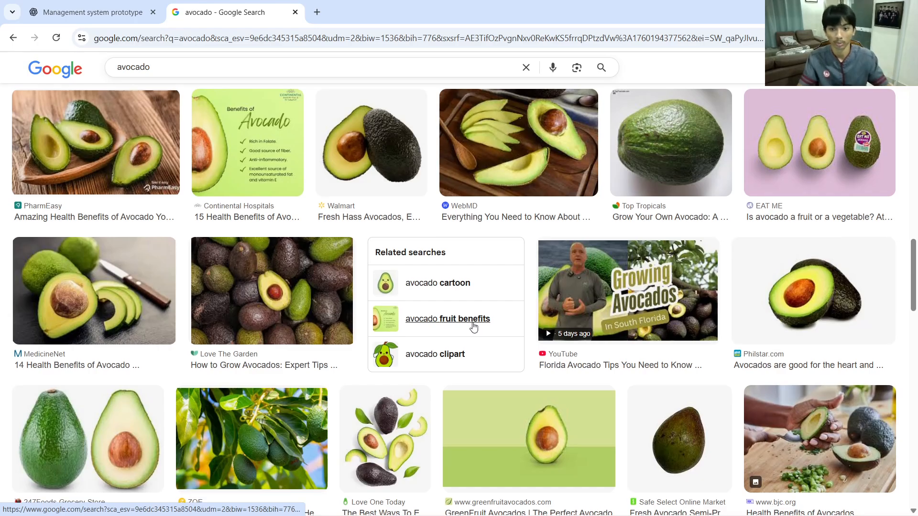
scroll(474, 327, "down", 6)
scroll(481, 253, "down", 8)
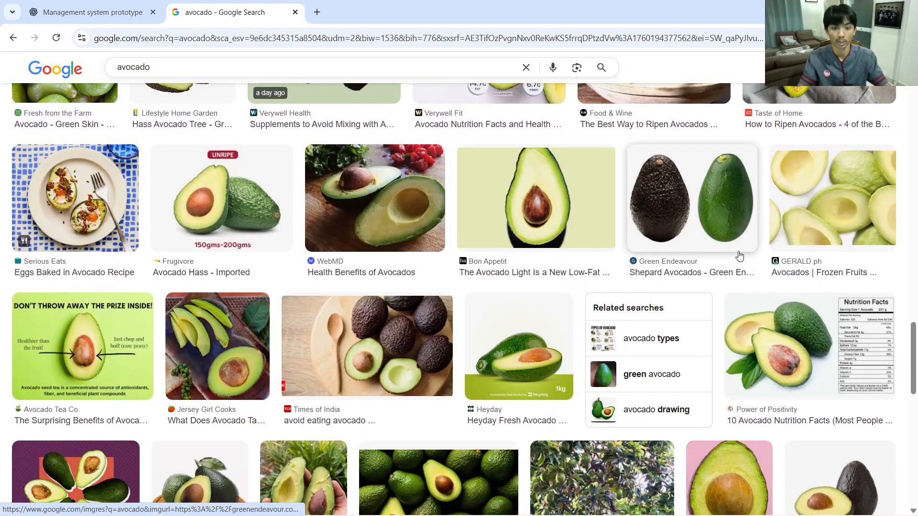
left_click(507, 310)
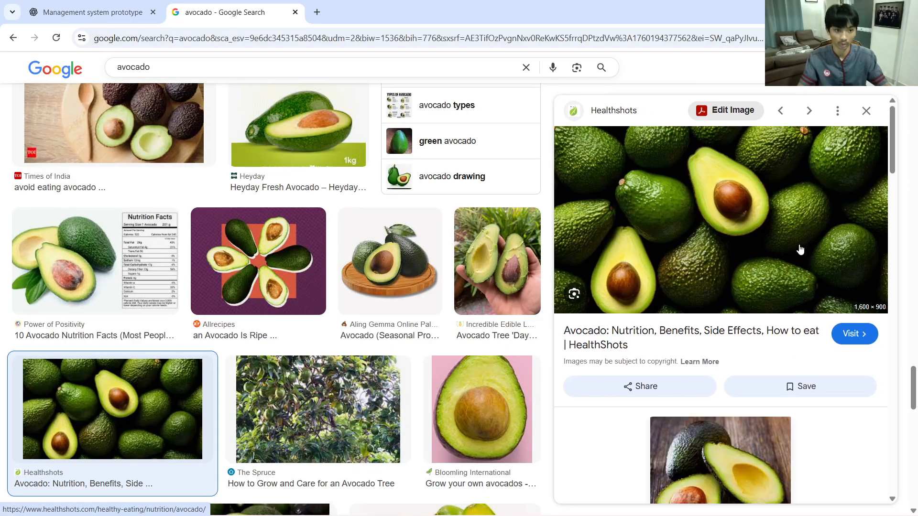
right_click(798, 244)
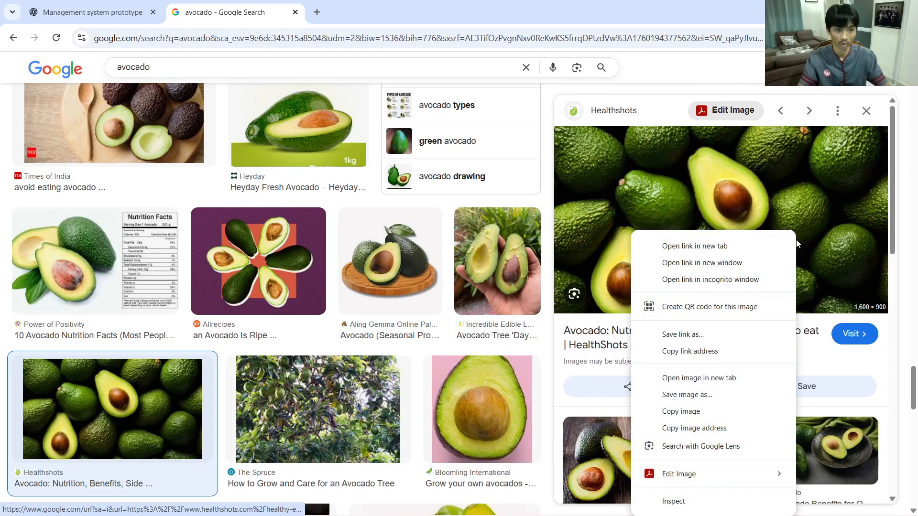
left_click(705, 413)
Switch to Adobe XD and paste the copied avocado image's appearance onto the upper-middle rounded rectangle.
key("alt+Tab")
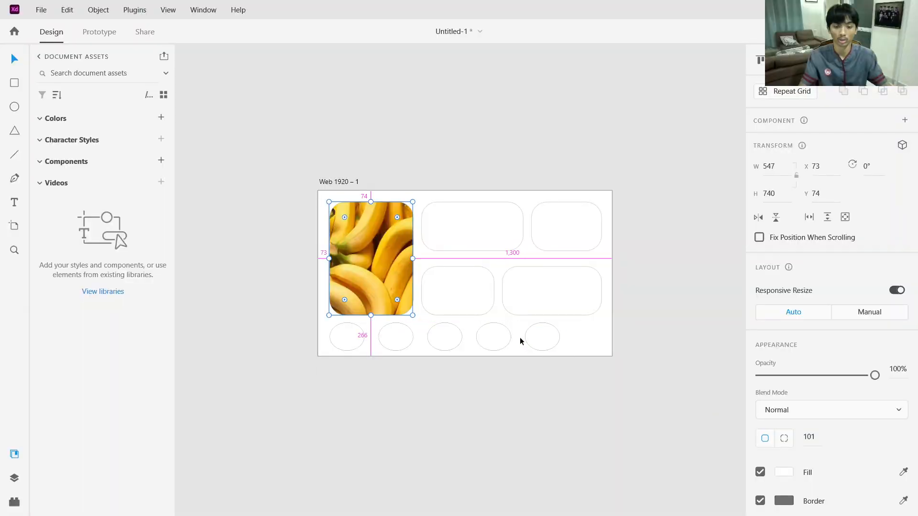
right_click(464, 237)
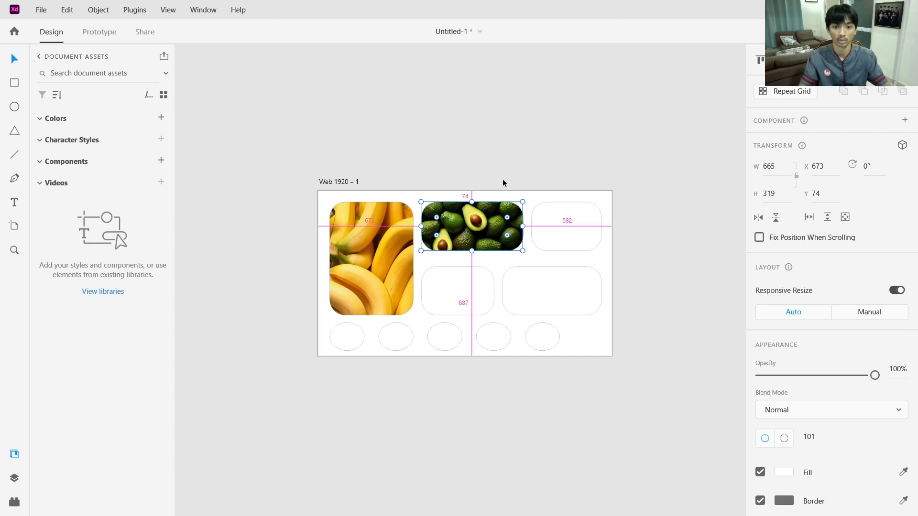
left_click(531, 161)
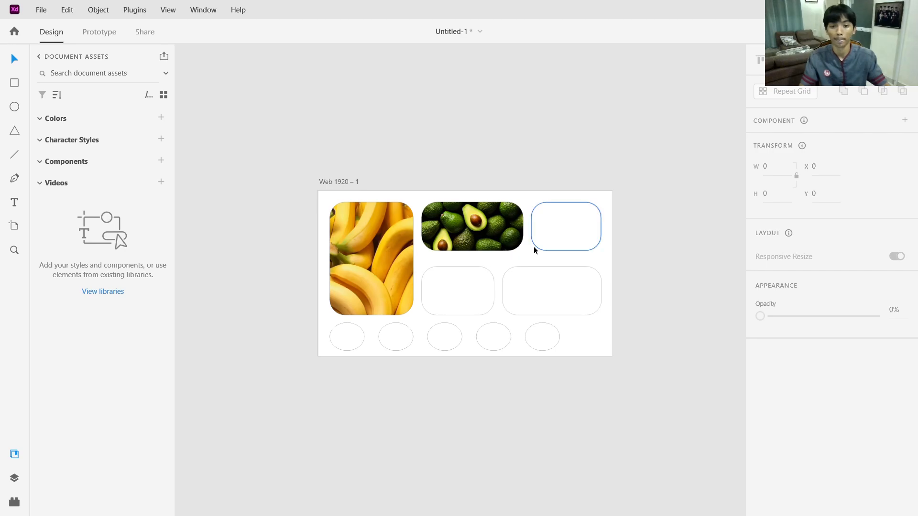
Switch back to Chrome and search Google Images for "strawberry".
key("alt+Tab")
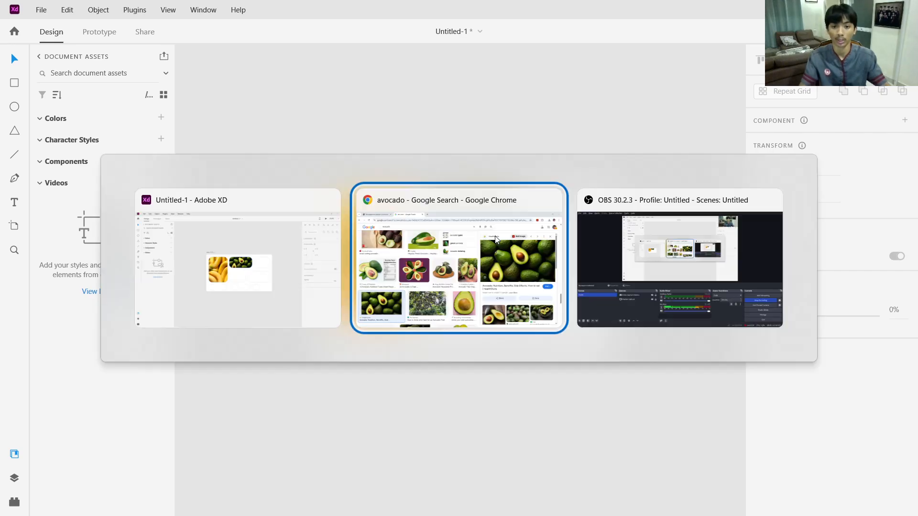
double_click(186, 72)
key("BackSpace")
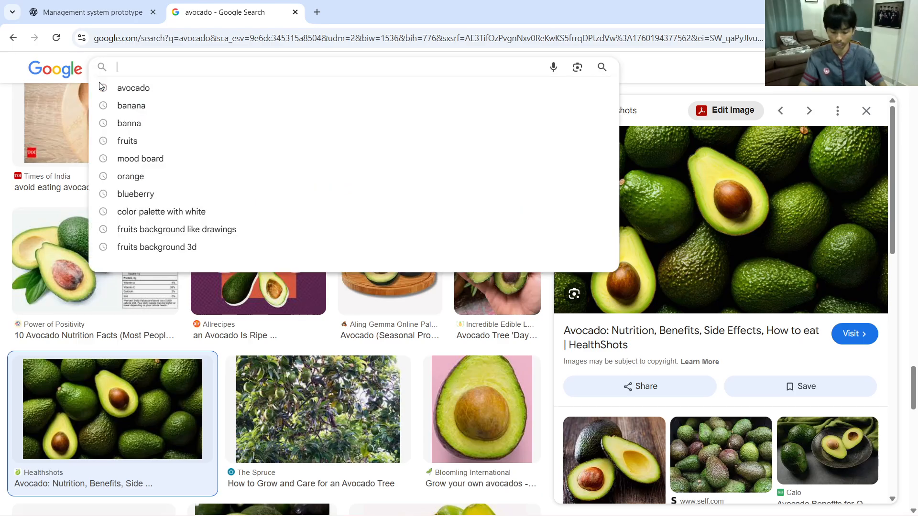
type("strawb")
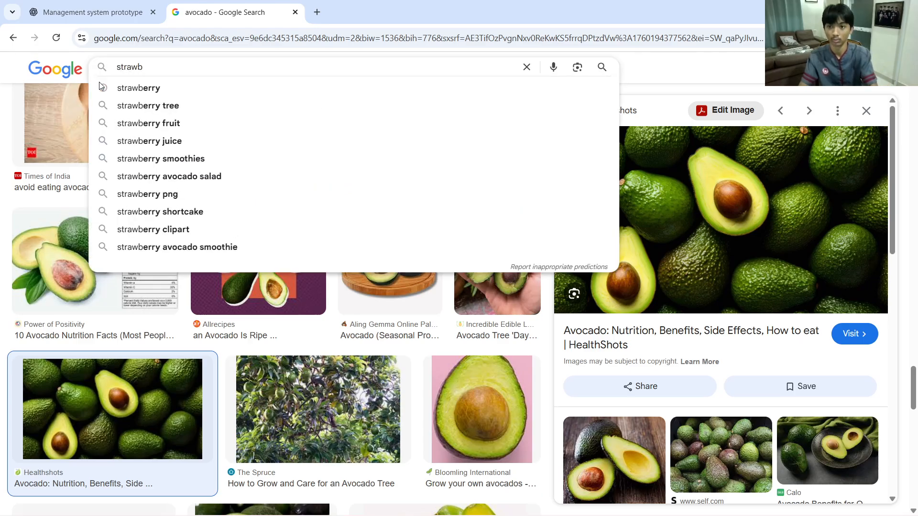
left_click(128, 88)
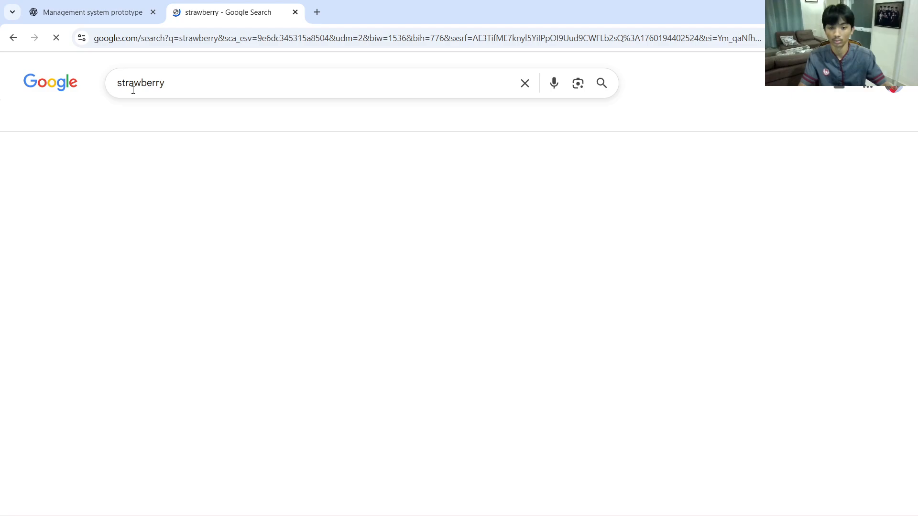
Open the Country Living Magazine picture of piled strawberries and copy that image.
left_click(807, 383)
right_click(716, 287)
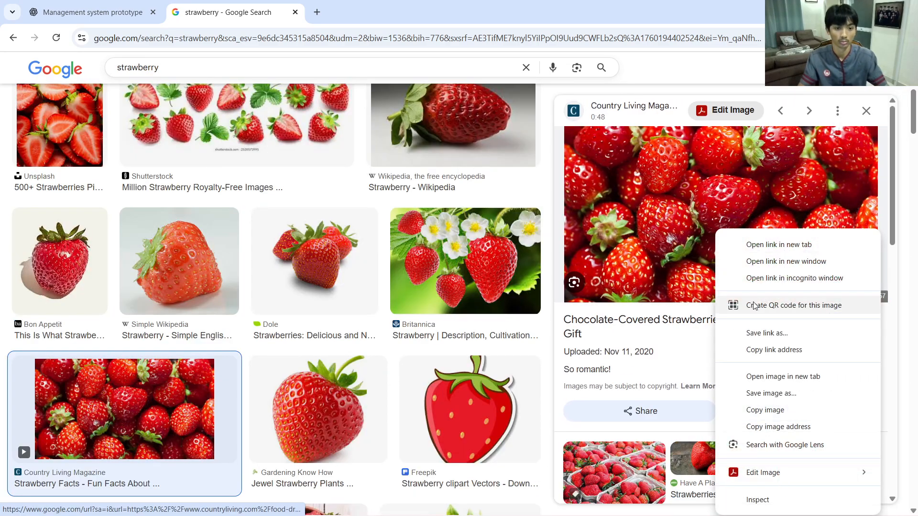
left_click(765, 410)
Switch to Adobe XD and paste the copied strawberry image's appearance onto the lower-right rounded rectangle.
key("alt+Tab")
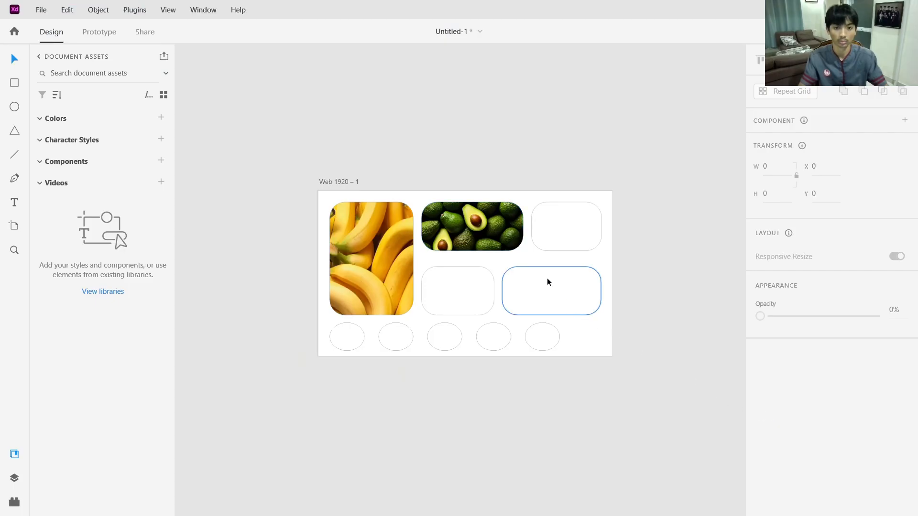
left_click(550, 289)
right_click(550, 288)
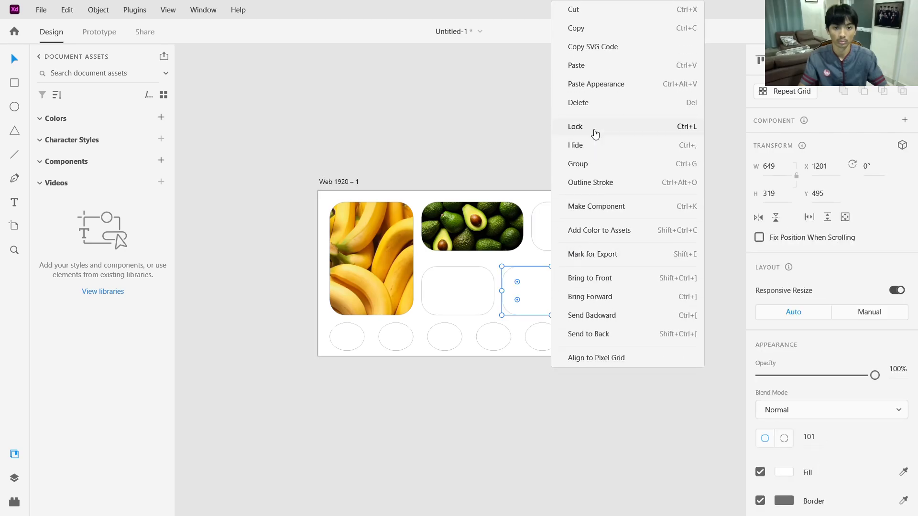
left_click(598, 85)
Switch back to Chrome and search Google Images for "bluberry".
key("alt+Tab")
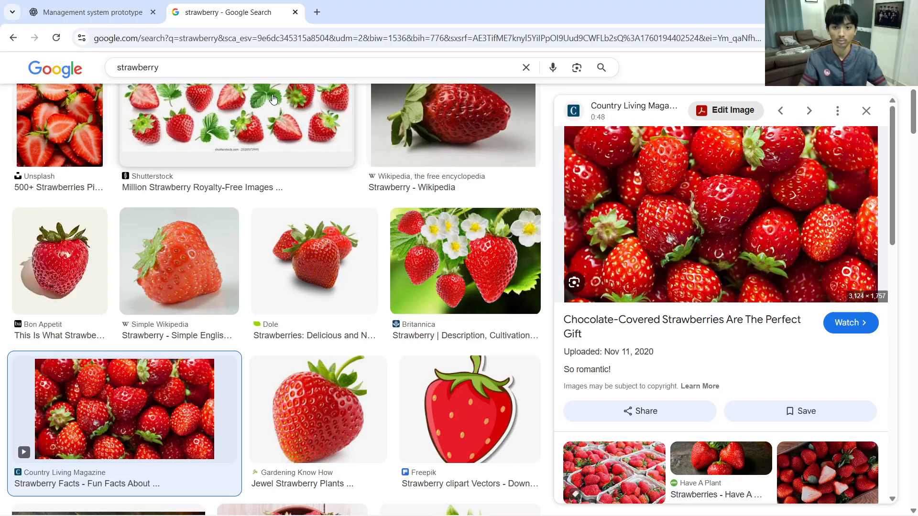
left_click_drag(201, 70, 67, 81)
type("bluberry")
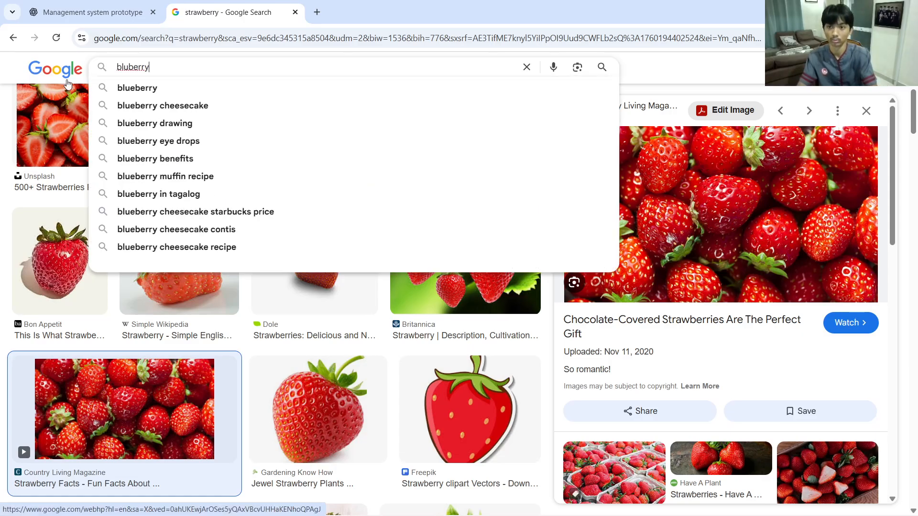
key("Return")
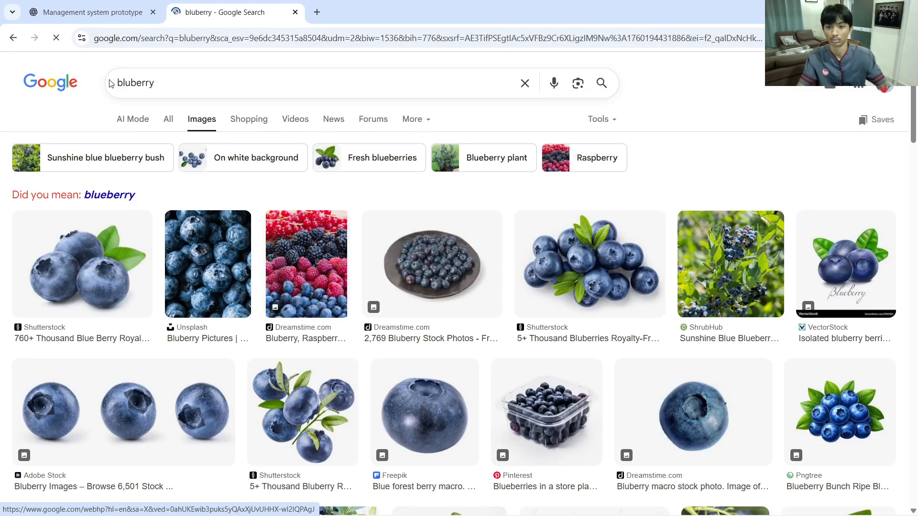
Browse the blueberry results, open the Shutterstock close-up of densely packed blueberries, and copy that image.
scroll(573, 316, "down", 5)
scroll(573, 316, "down", 15)
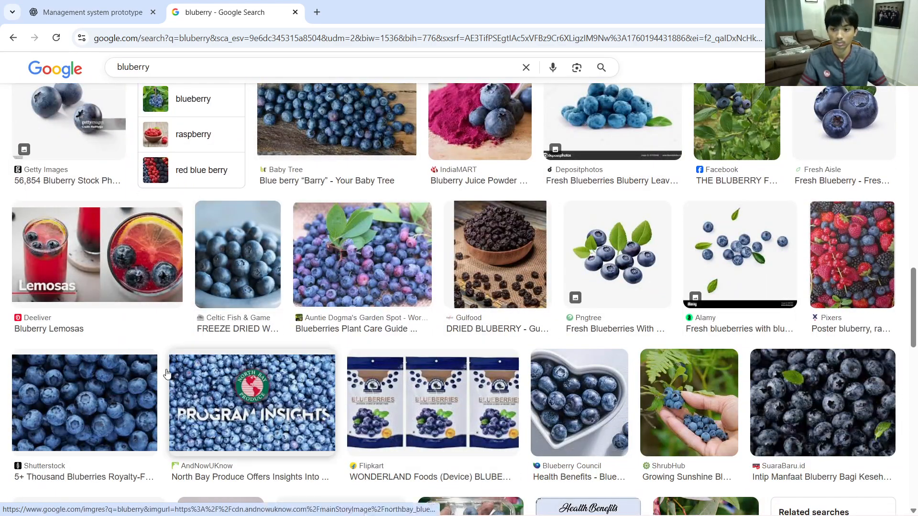
left_click(84, 403)
right_click(733, 222)
left_click(777, 403)
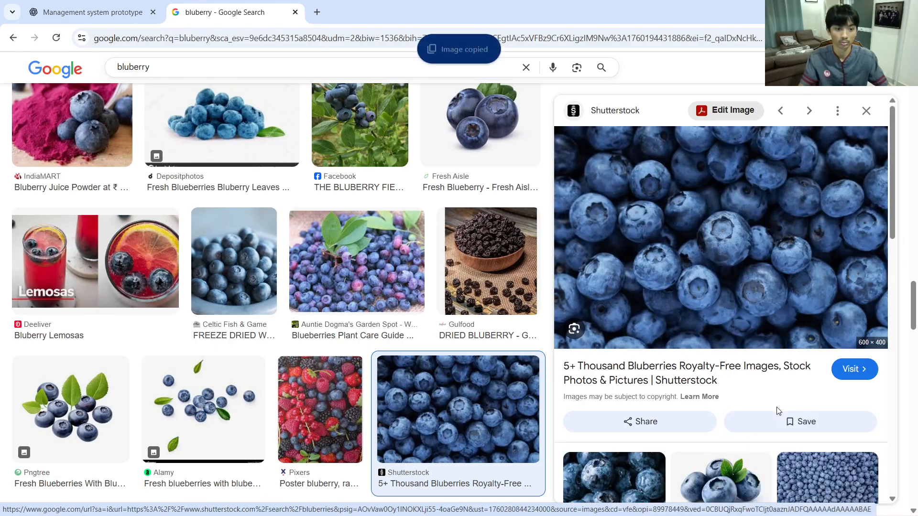
Switch to Adobe XD and paste the copied blueberry image's appearance onto the lower-middle rounded rectangle.
key("alt+Tab")
right_click(460, 286)
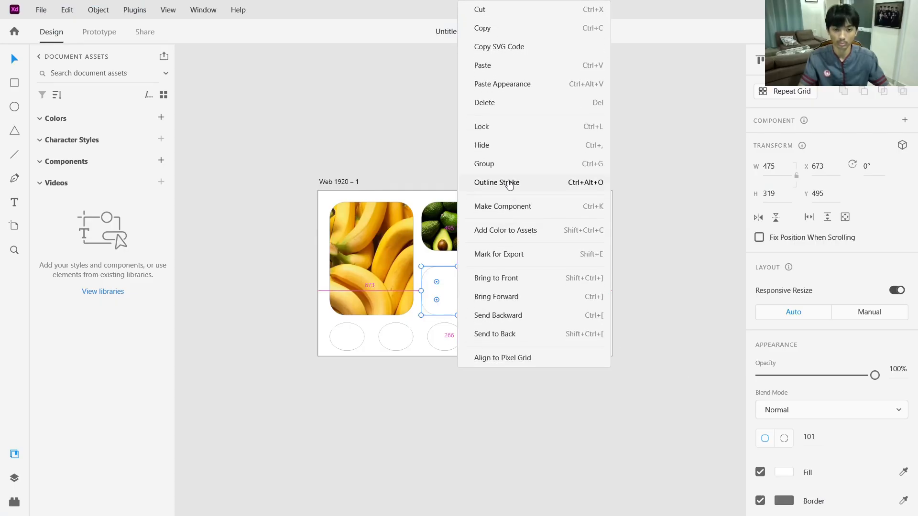
left_click(523, 84)
Switch back to Chrome and search Google Images for "orange".
key("alt+Tab")
left_click_drag(384, 78, 105, 78)
key("BackSpace")
type("orange")
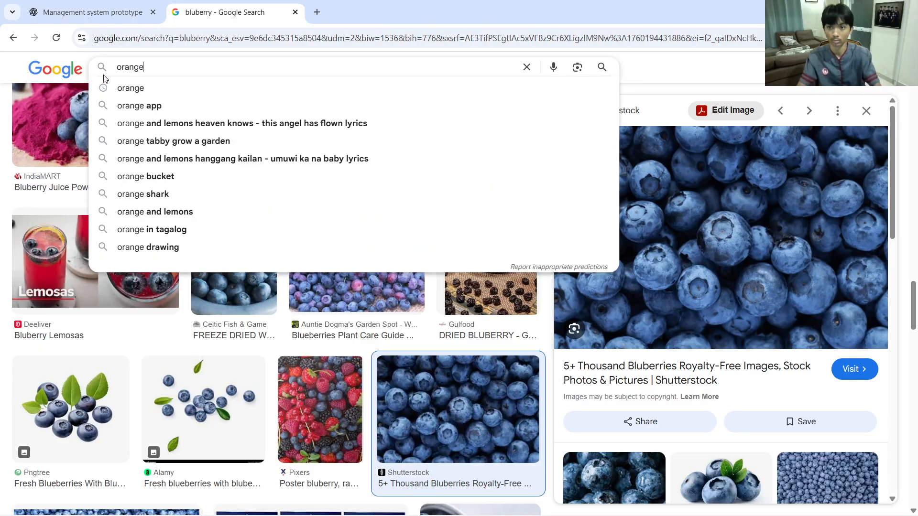
key("Return")
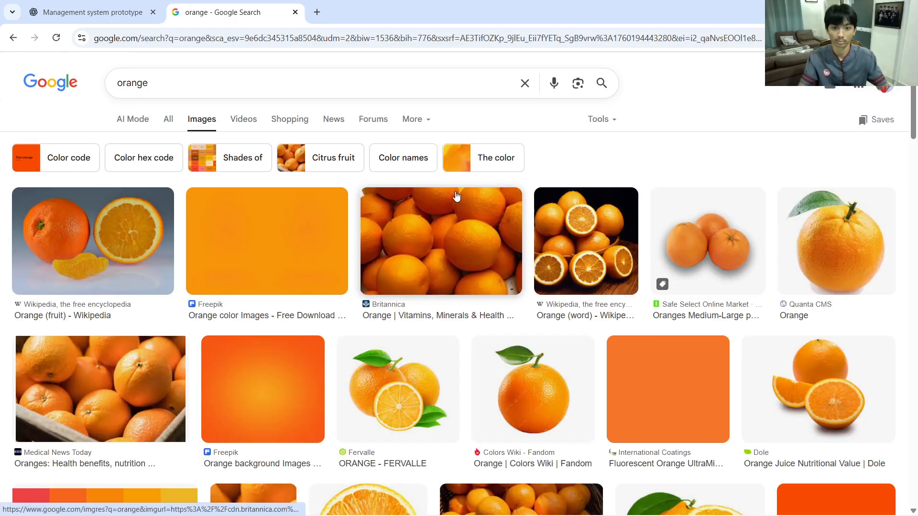
Open the Britannica picture of piled oranges and copy that image.
left_click(452, 196)
right_click(679, 231)
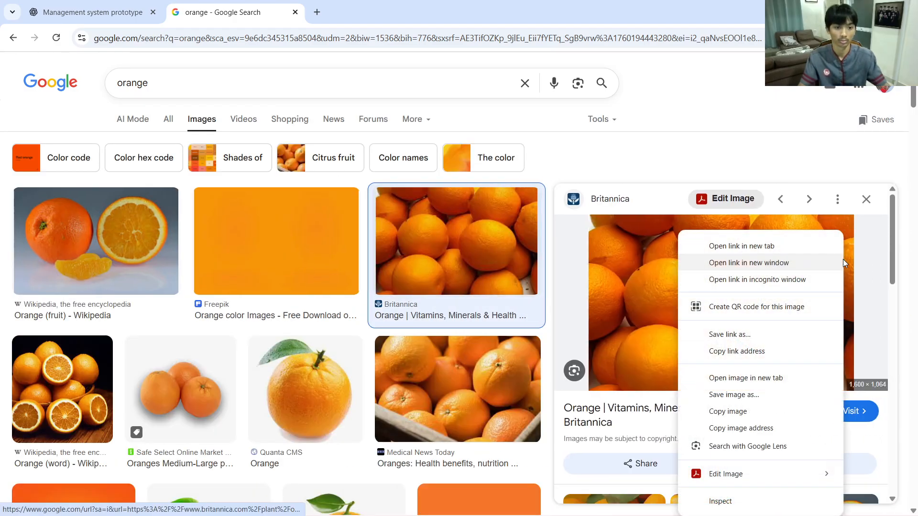
left_click(760, 411)
Switch to Adobe XD and paste the copied orange image's appearance onto the upper-right rounded rectangle.
key("alt+Tab")
right_click(568, 231)
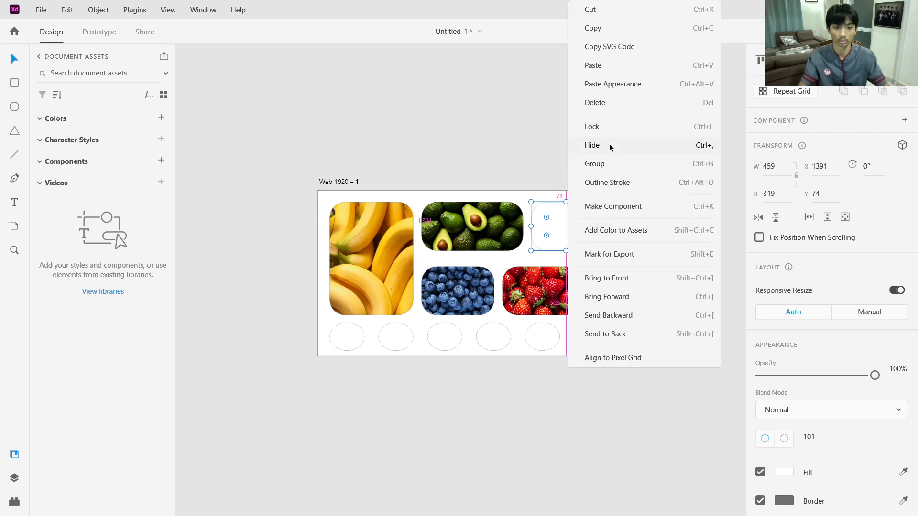
left_click(604, 86)
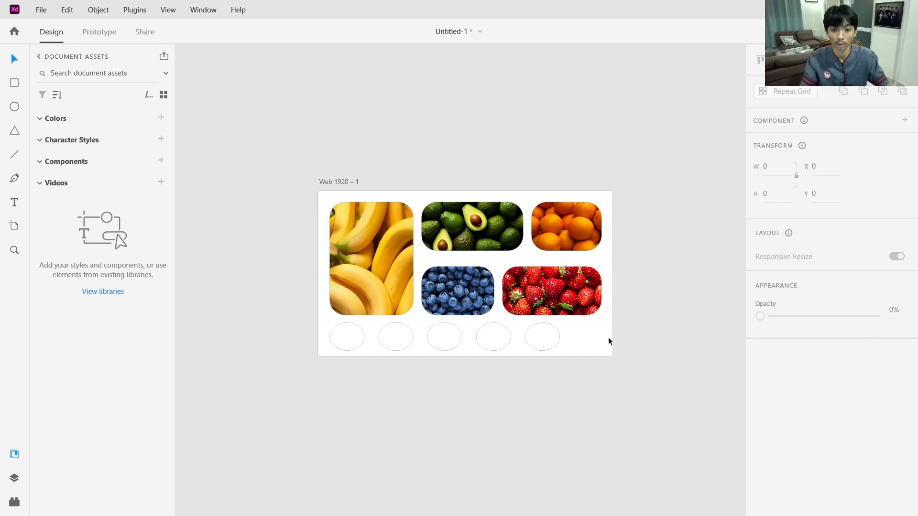
Fill the first ellipse below the photos with a yellow sampled from the banana photo.
left_click(354, 336)
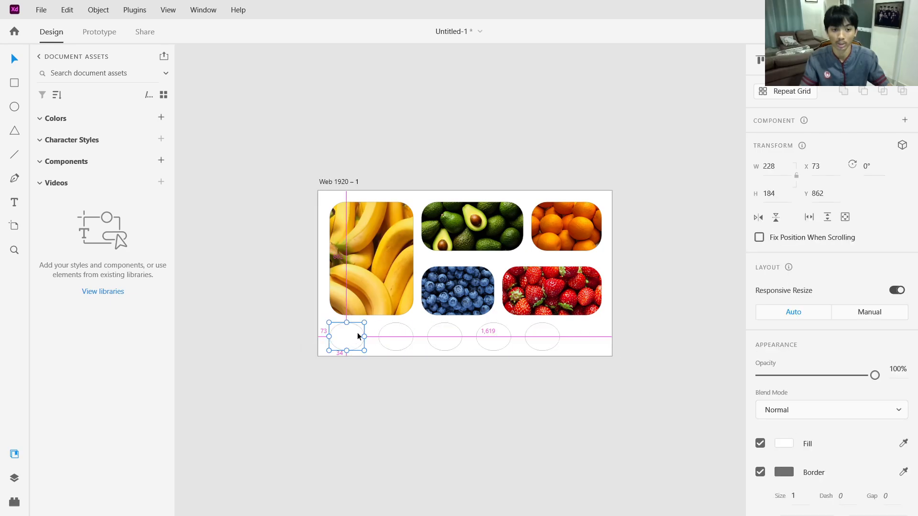
left_click(904, 443)
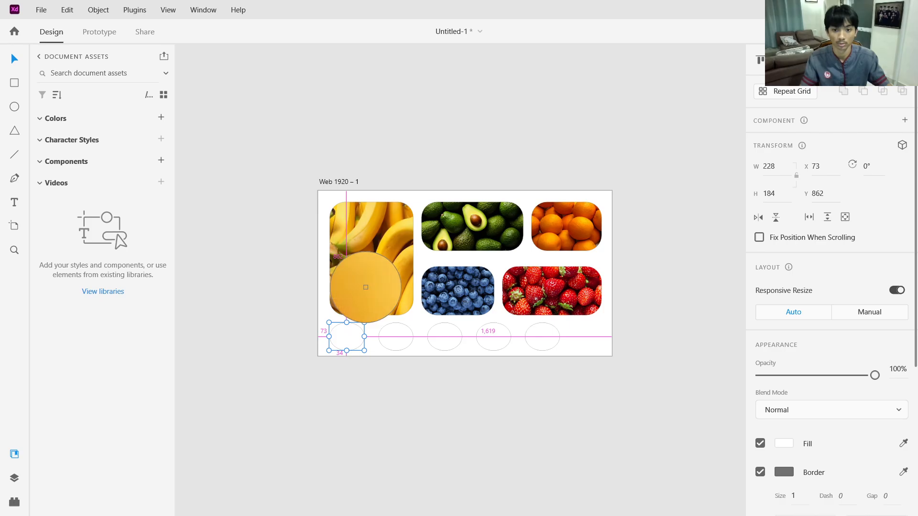
left_click(367, 285)
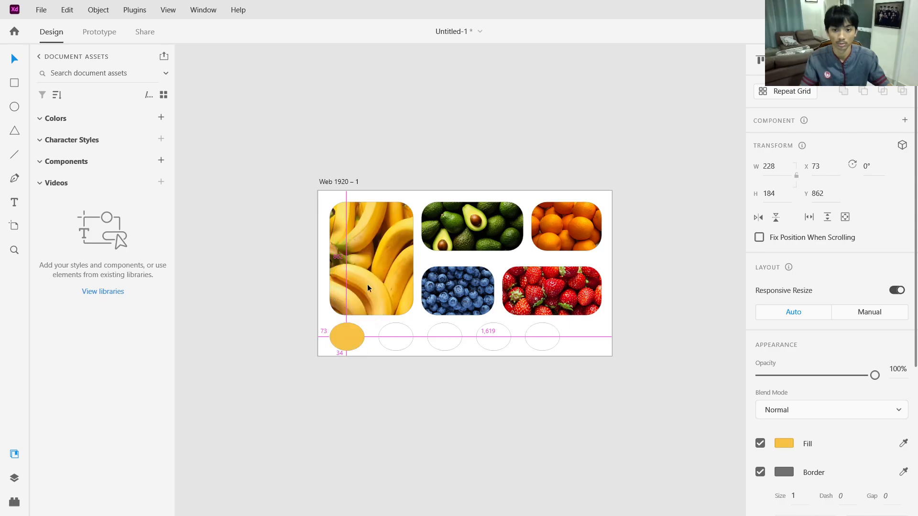
Fill the second ellipse with green from the avocado photo, resampling different spots until an olive green is picked.
left_click(400, 347)
left_click(903, 444)
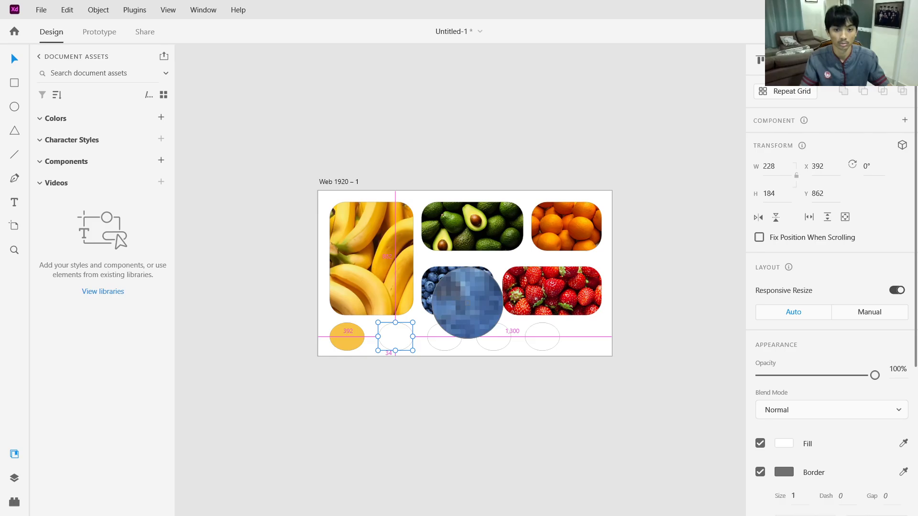
left_click(453, 225)
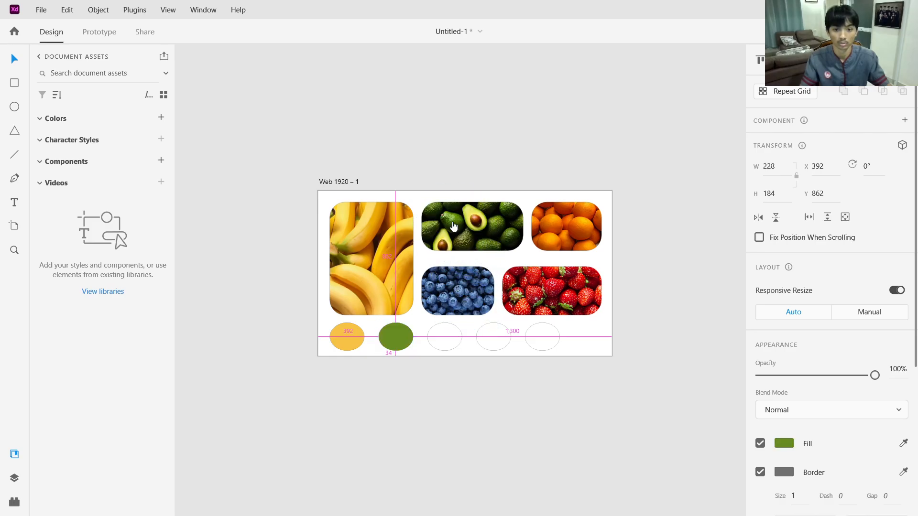
left_click(903, 443)
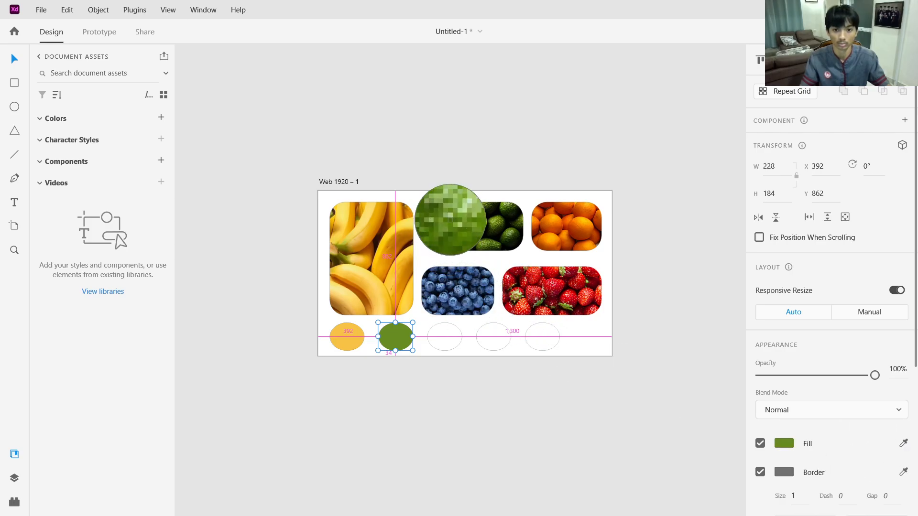
left_click(449, 220)
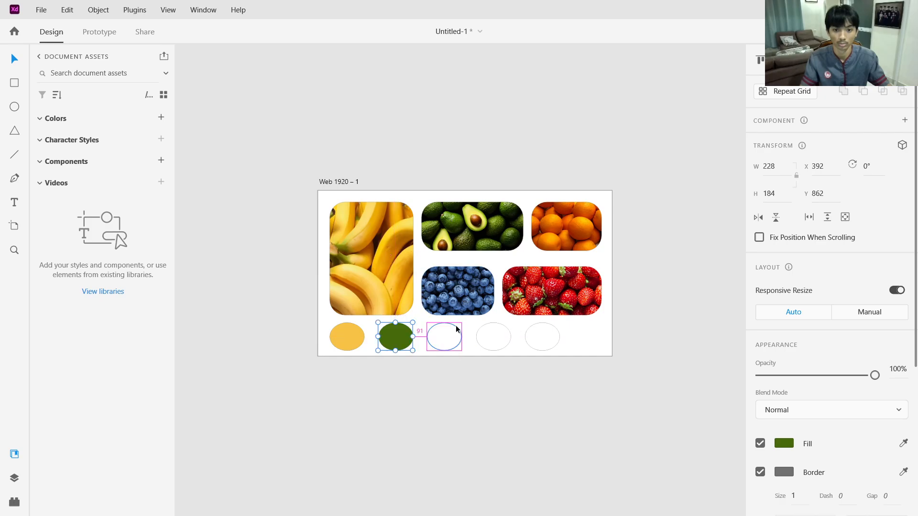
left_click(903, 443)
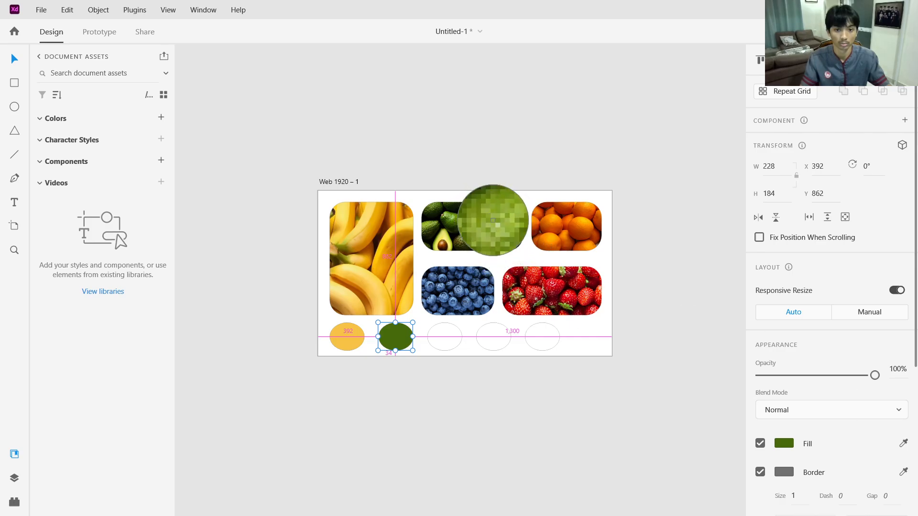
left_click(497, 221)
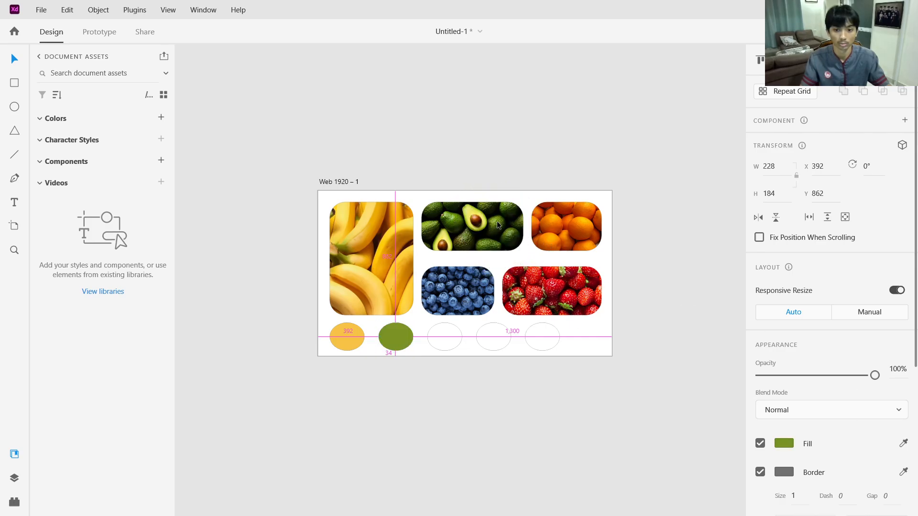
Fill the third ellipse below the photos with an orange sampled from the orange fruit photo.
left_click(448, 330)
left_click(458, 295)
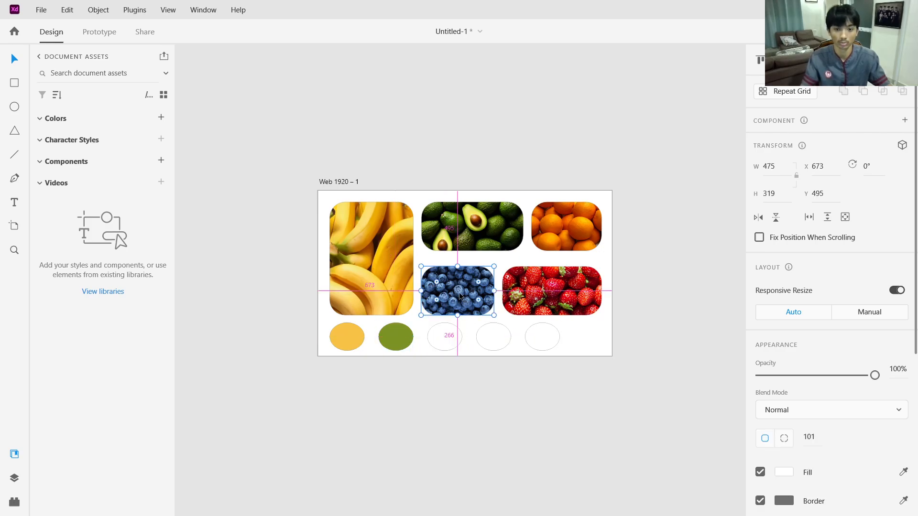
left_click(449, 343)
left_click(904, 444)
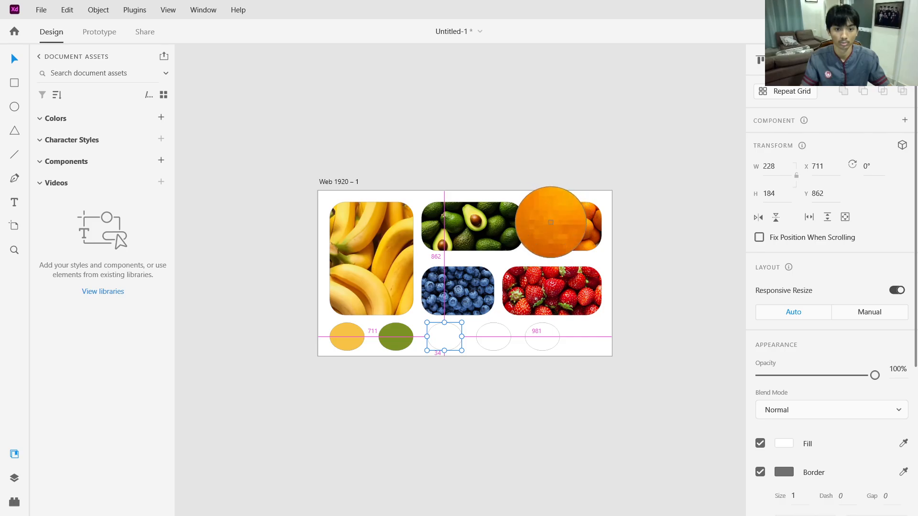
left_click(551, 219)
Fill the fourth ellipse with blue from the blueberry photo, resampling another spot to get a darker blue.
left_click(504, 337)
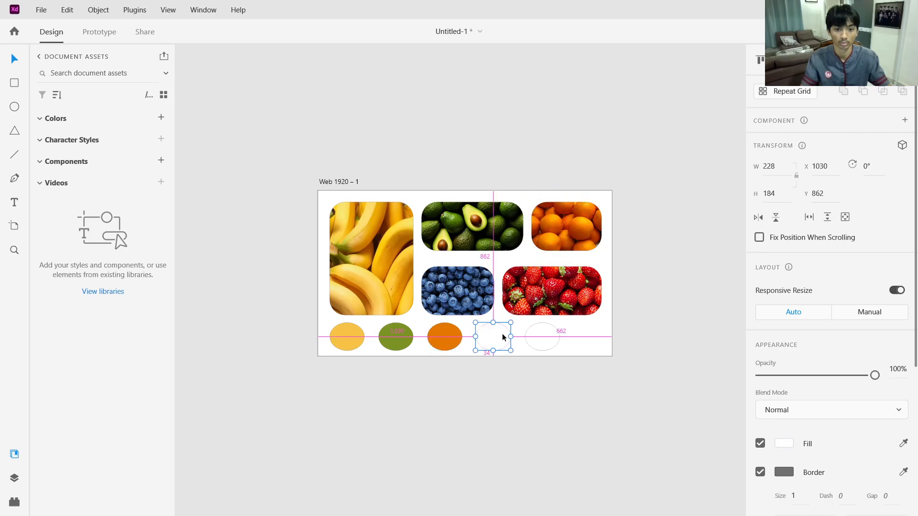
left_click(903, 443)
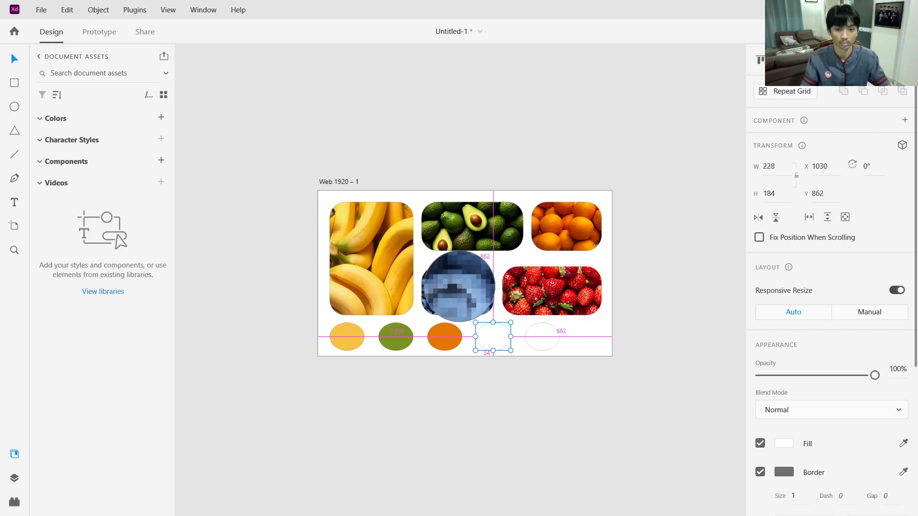
left_click(458, 287)
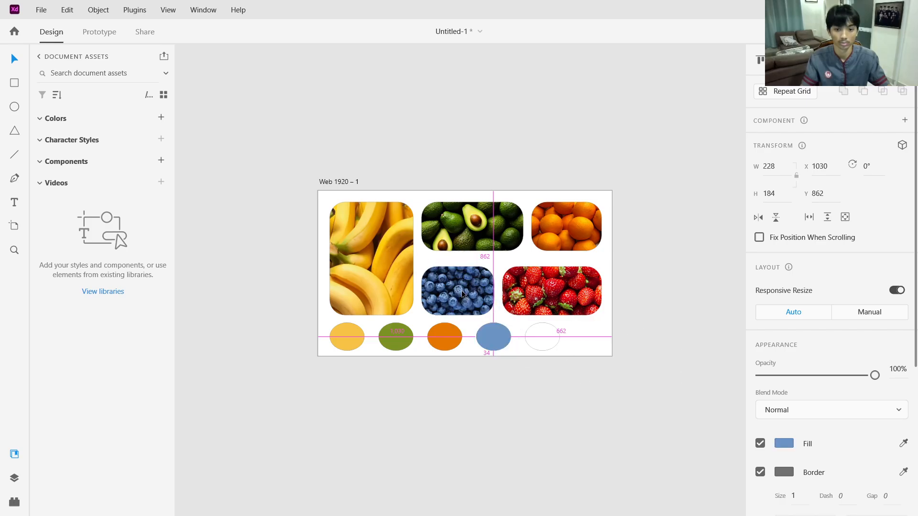
left_click(904, 443)
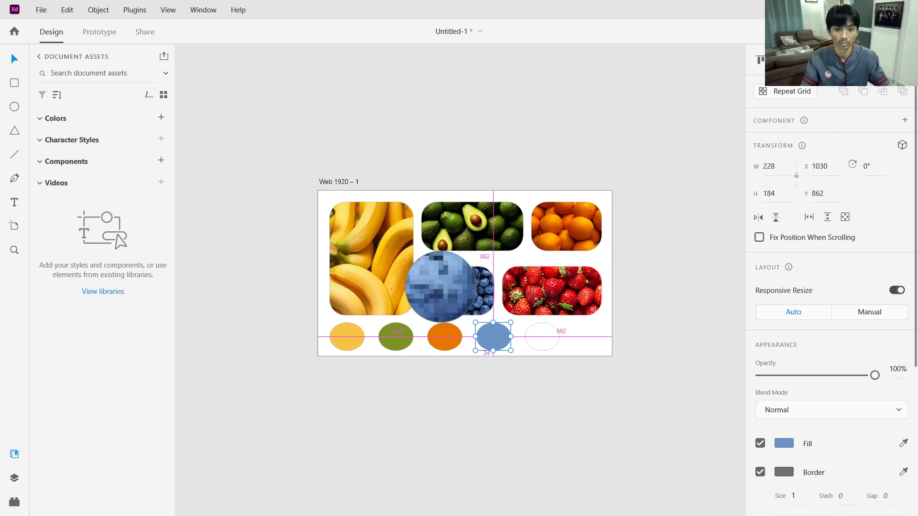
left_click(445, 290)
Fill the fifth ellipse with a red sampled from the strawberry photo and deselect it.
left_click(547, 340)
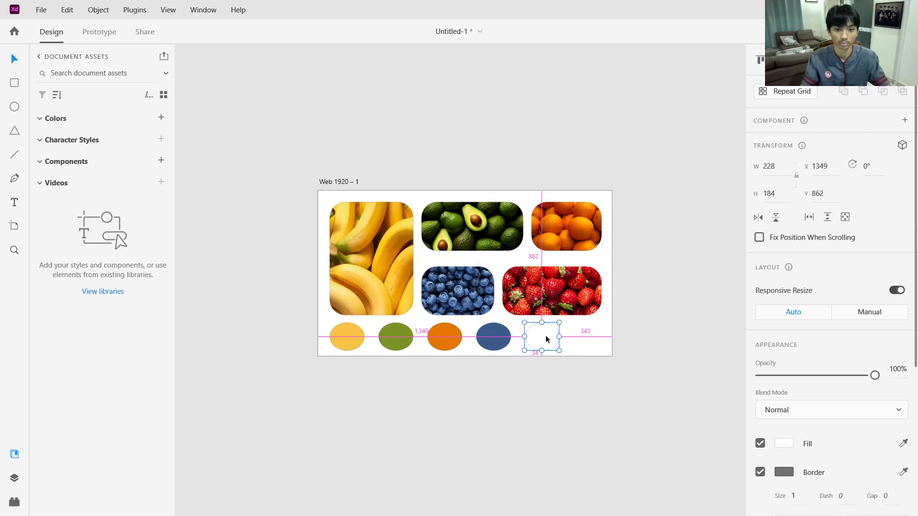
left_click(903, 443)
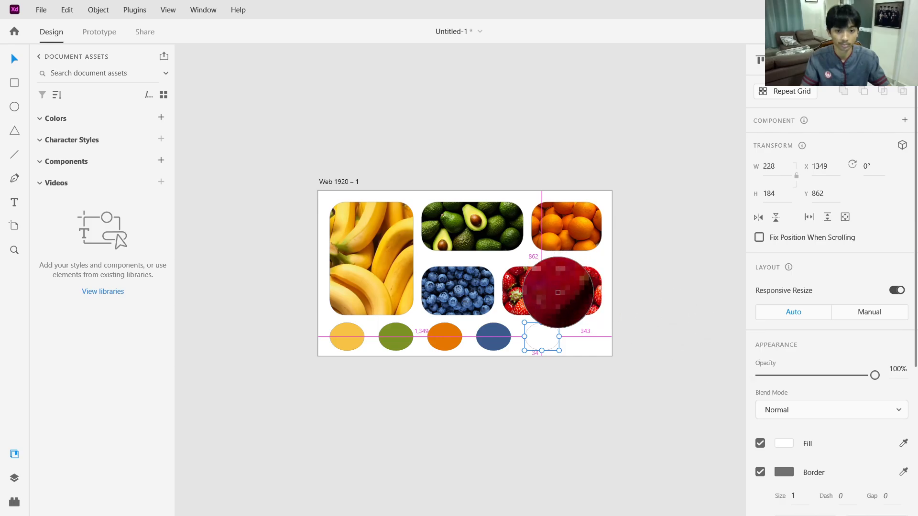
left_click(556, 286)
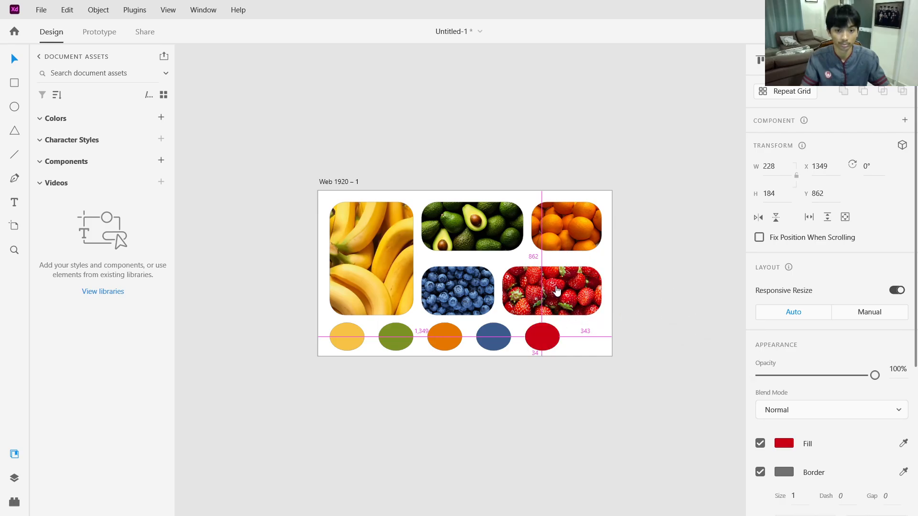
left_click(662, 300)
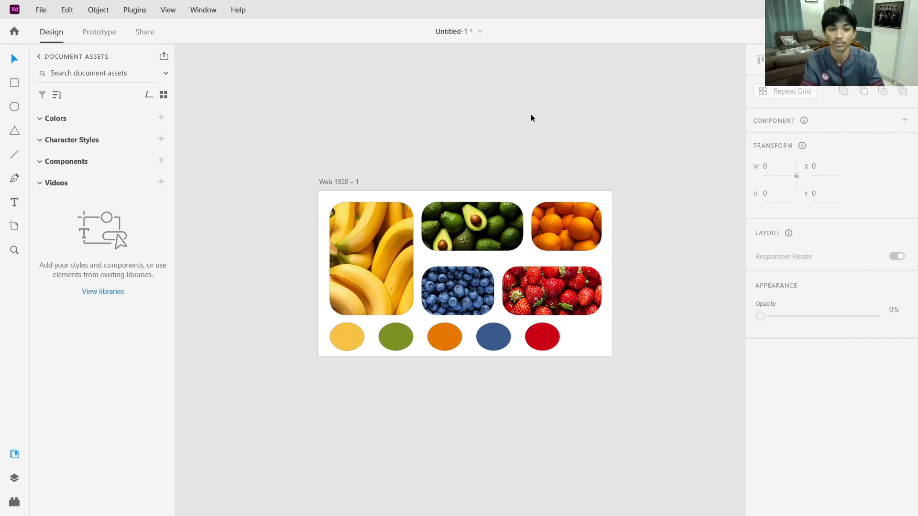
key("alt+Tab")
key("alt+Tab")
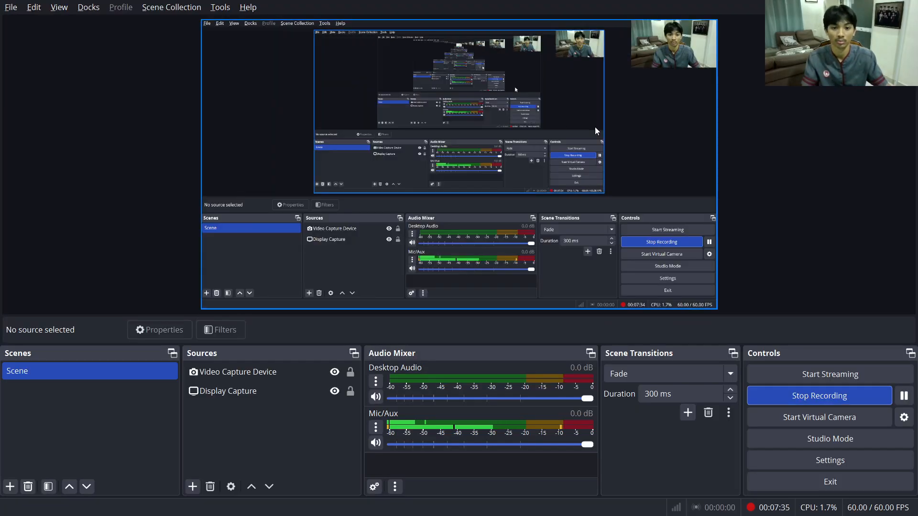